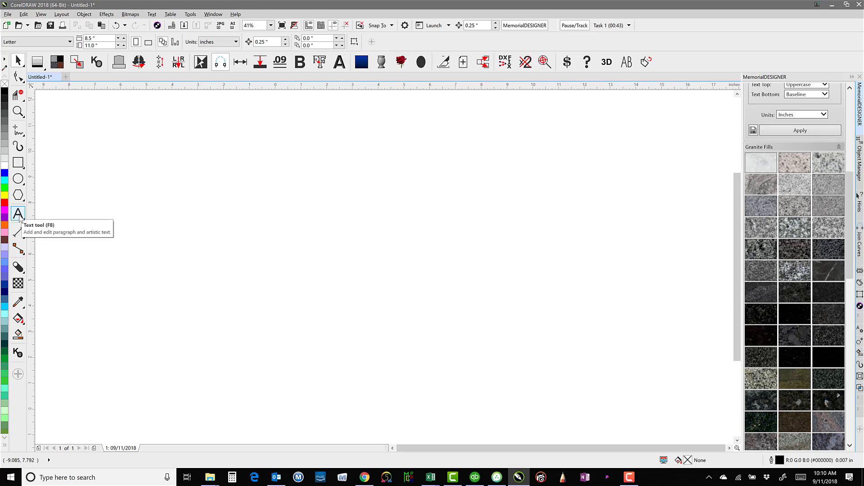
Add the artistic text "DEC. 13, 1947" near the middle of the page with the Text tool
click(19, 216)
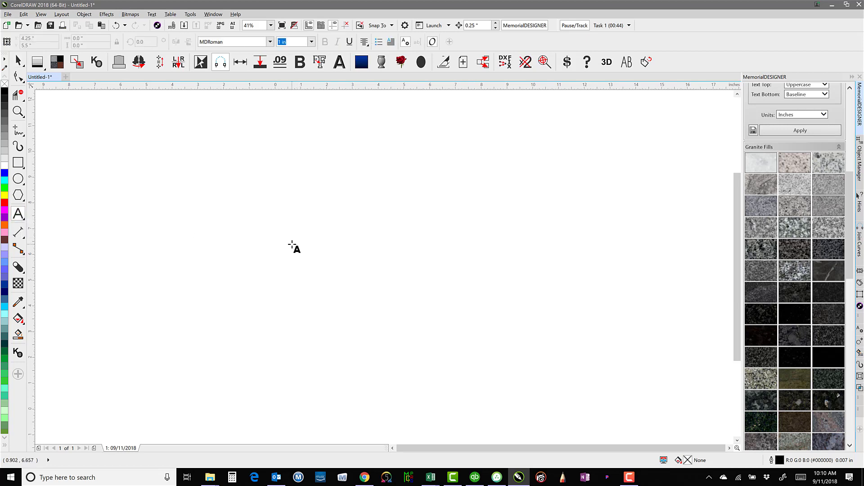
click(292, 245)
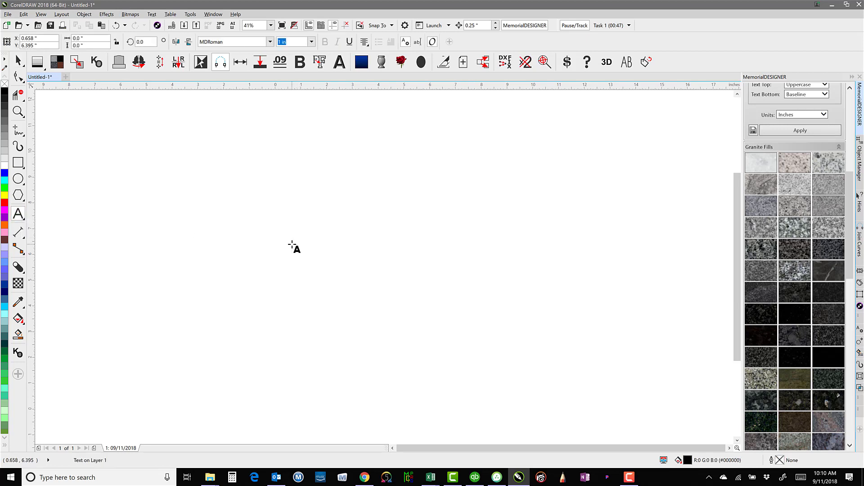
text(DEC)
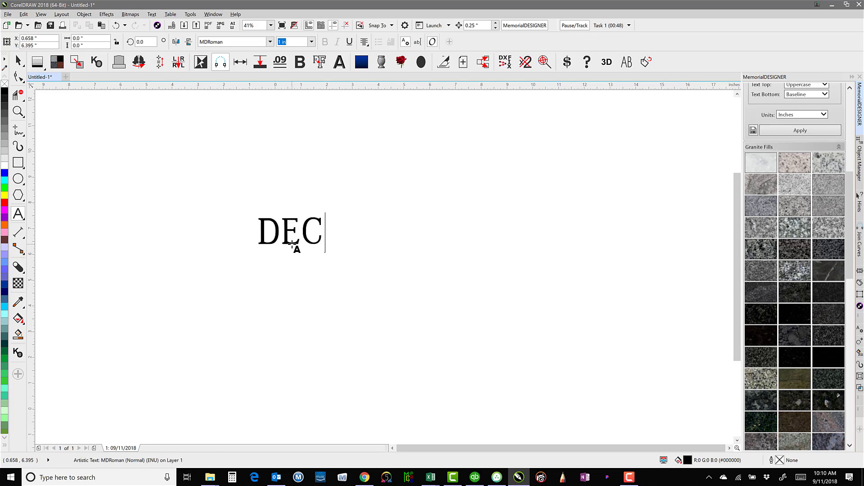
text(. 13, )
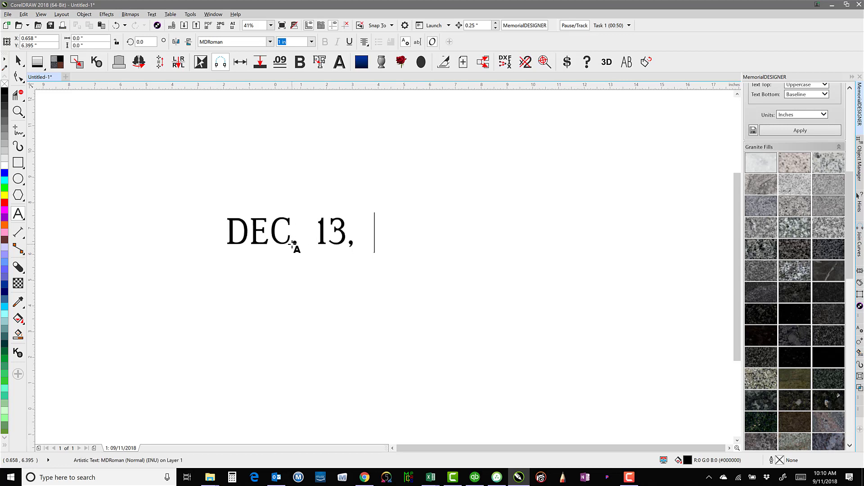
text(1947)
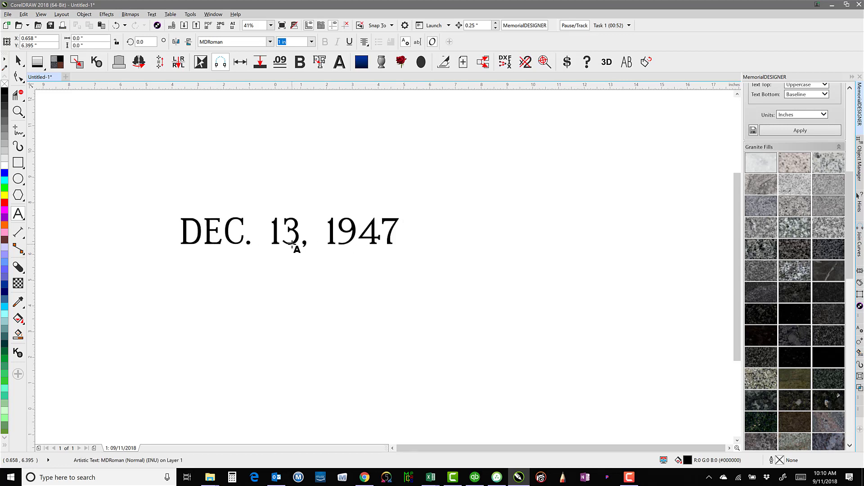
click(19, 62)
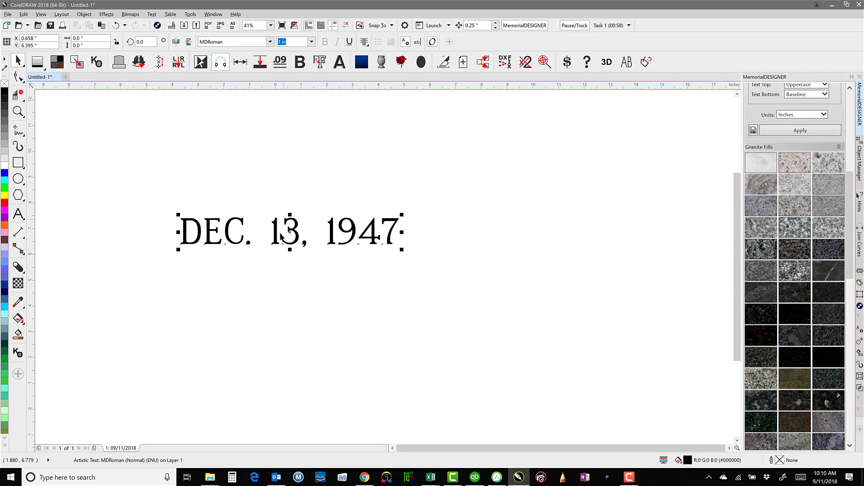
scroll(277, 235, up, 2)
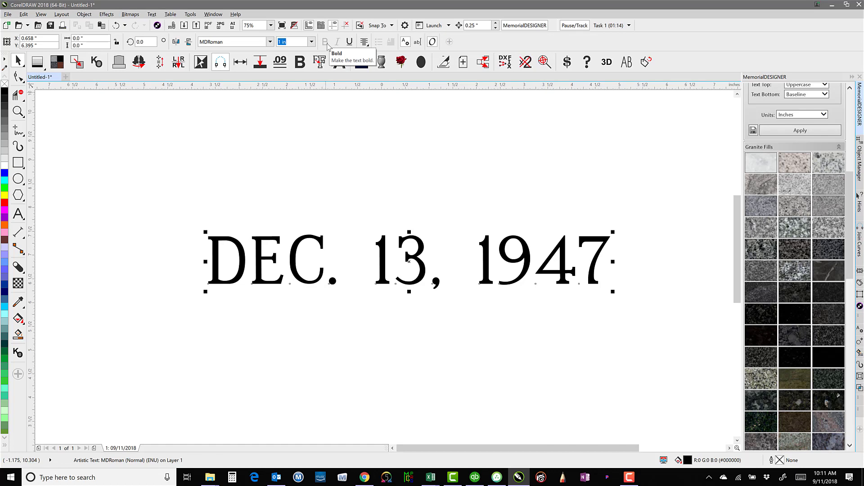
Set the date text to Arial Narrow and toggle its bold style off and on twice
click(270, 42)
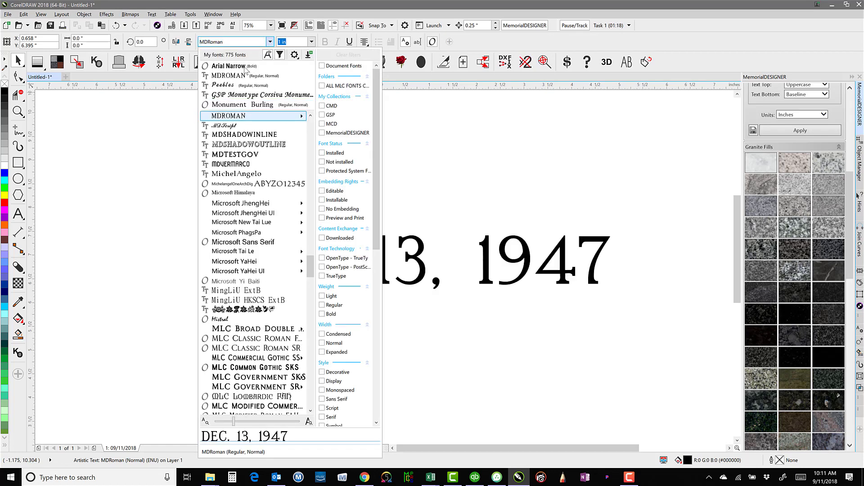
click(239, 67)
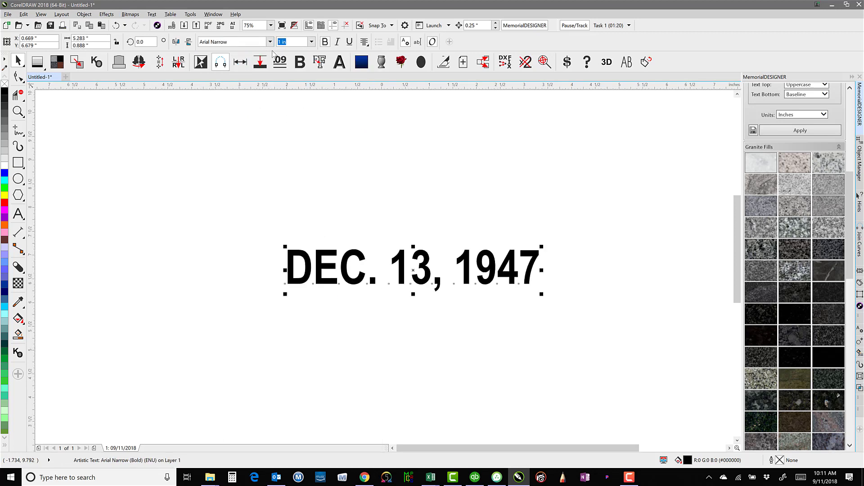
click(325, 43)
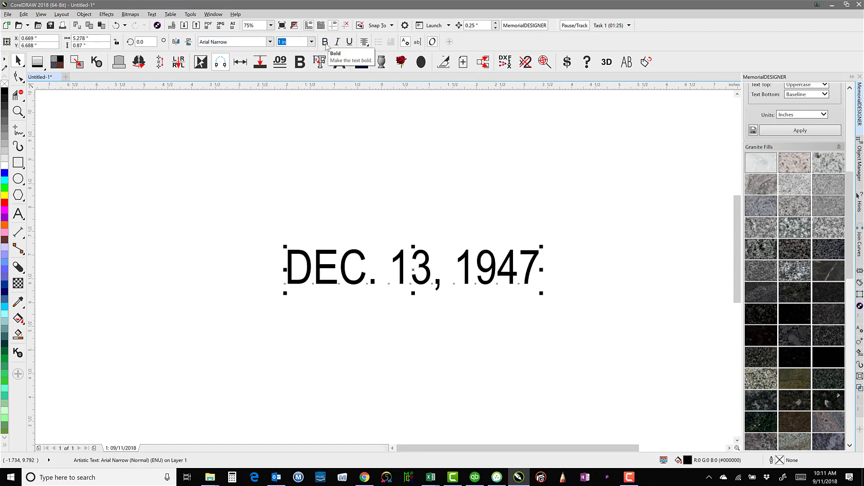
click(325, 42)
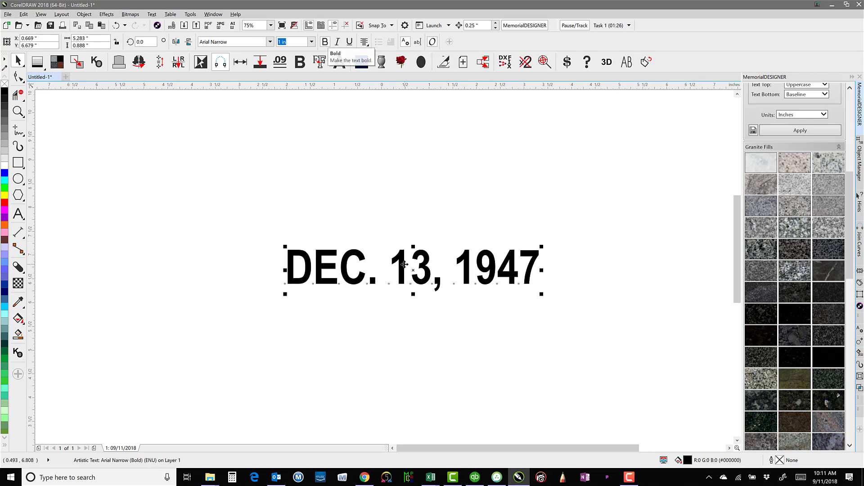
click(324, 42)
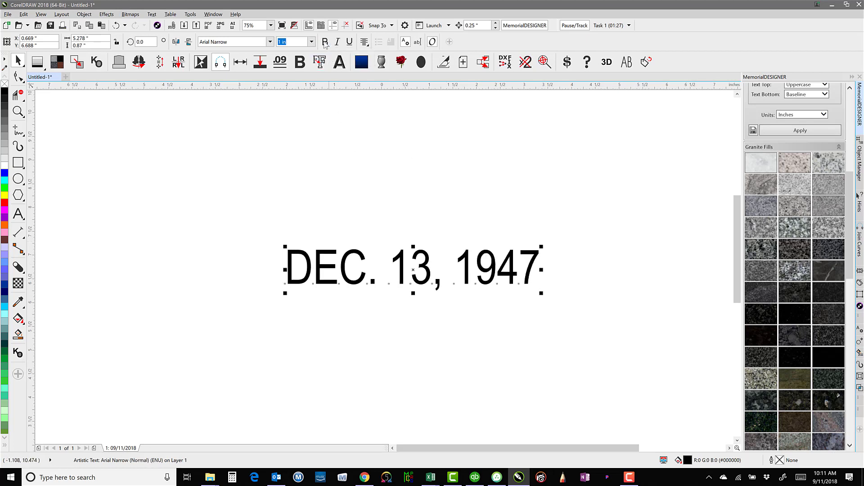
click(325, 42)
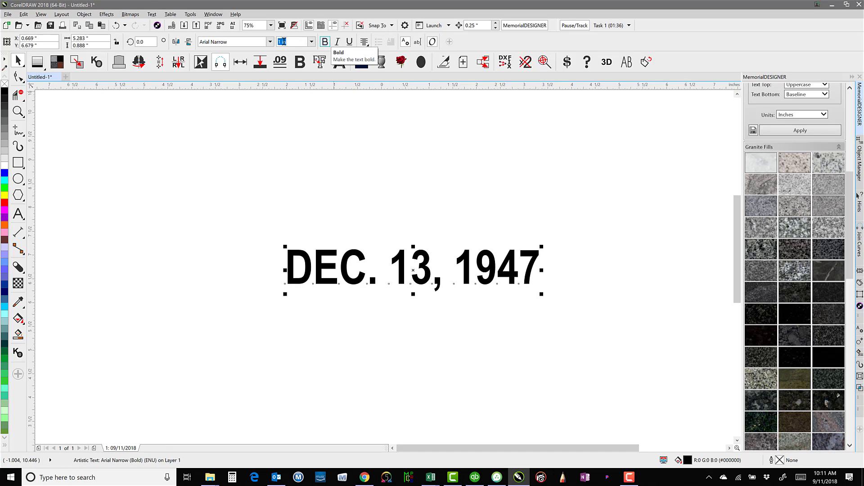
Change the date text's font to MLC Condensed Roman Handcut SR Angled
click(270, 43)
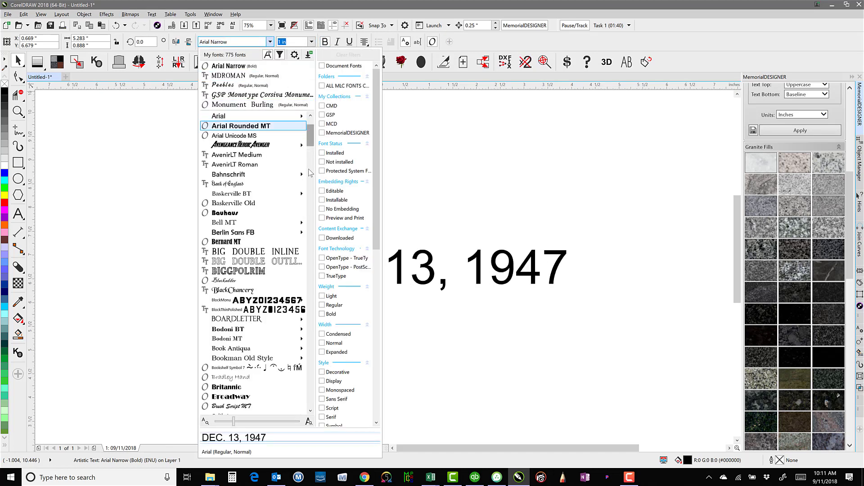
scroll(310, 173, down, 1)
scroll(313, 237, down, 10)
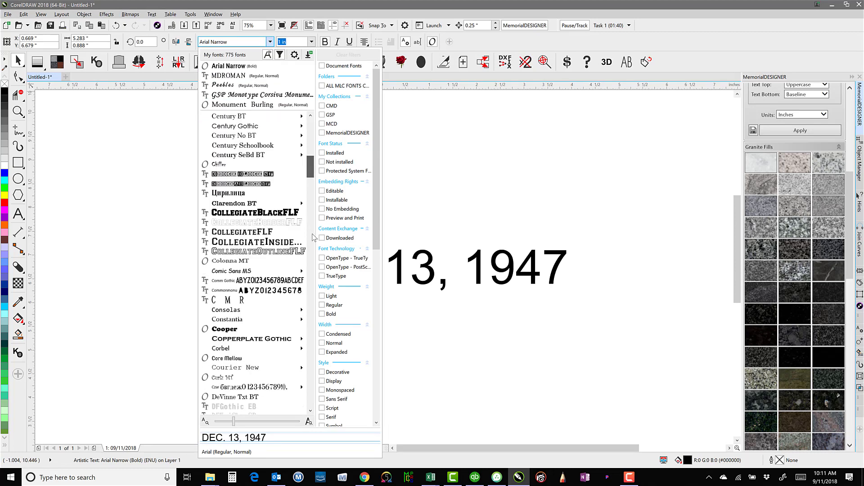
scroll(313, 237, down, 20)
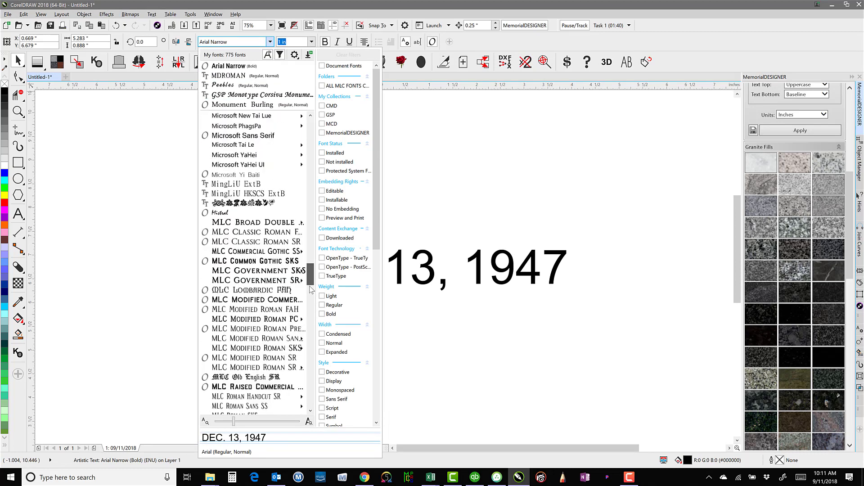
scroll(274, 299, down, 9)
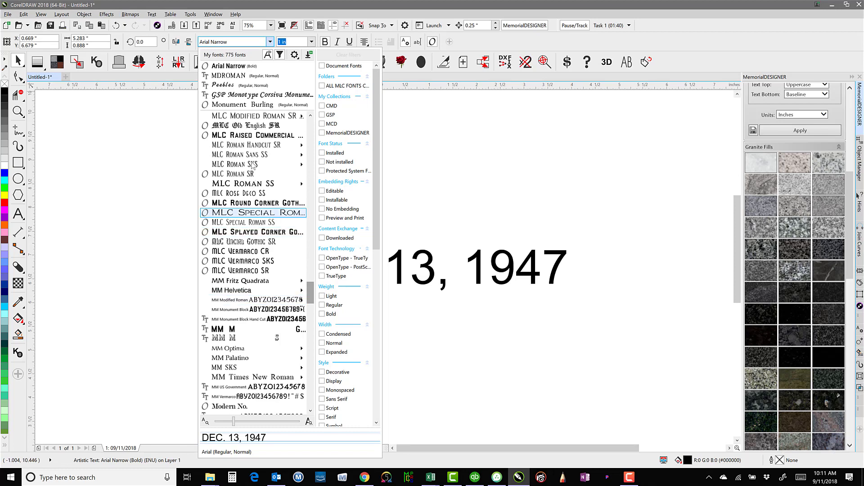
mouse_move(260, 145)
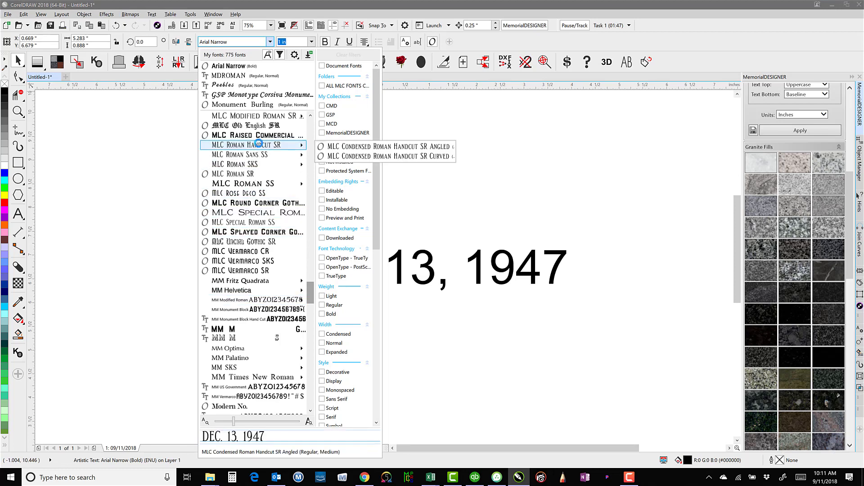
click(384, 150)
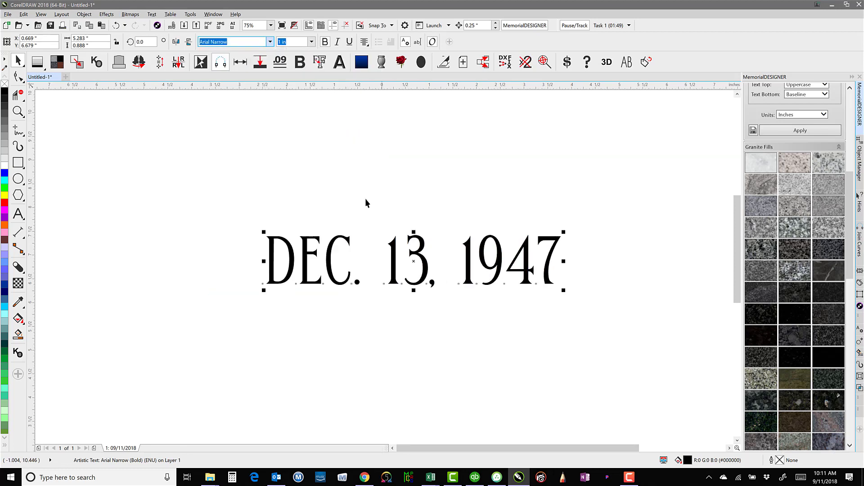
click(364, 199)
scroll(400, 271, up, 2)
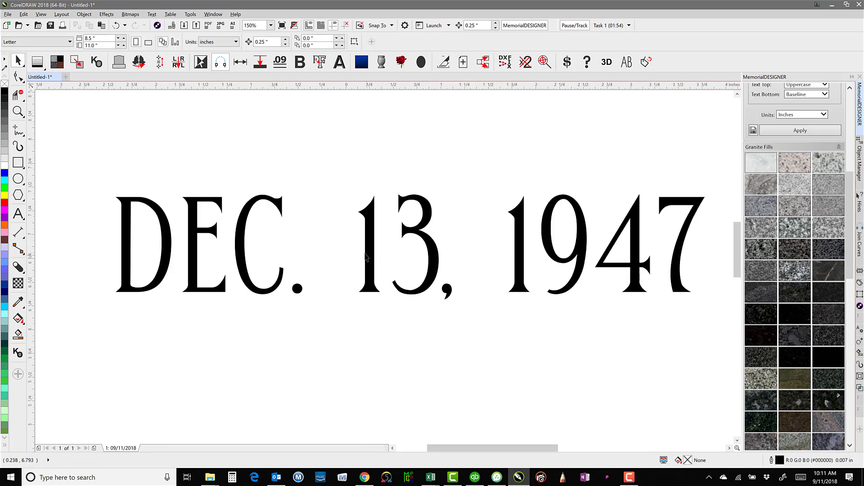
Stack two copies of the date text above the original and shift the original slightly down
click(608, 260)
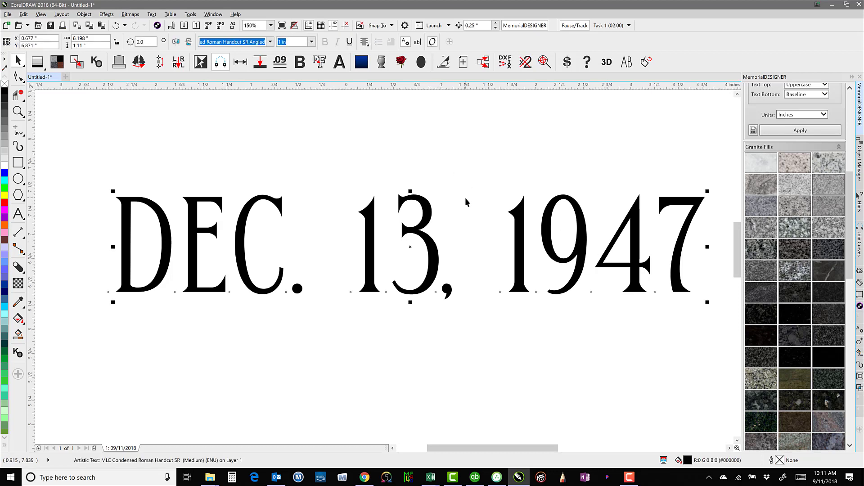
scroll(466, 198, down, 1)
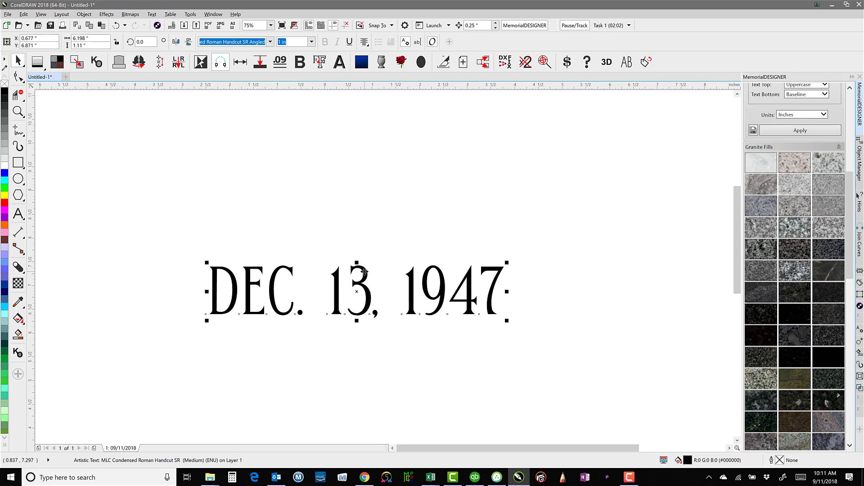
drag(364, 272, 358, 209)
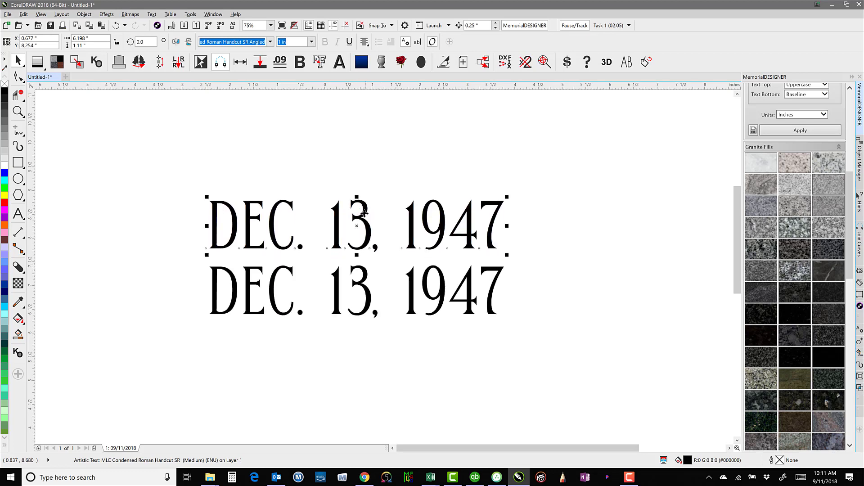
drag(362, 184, 364, 144)
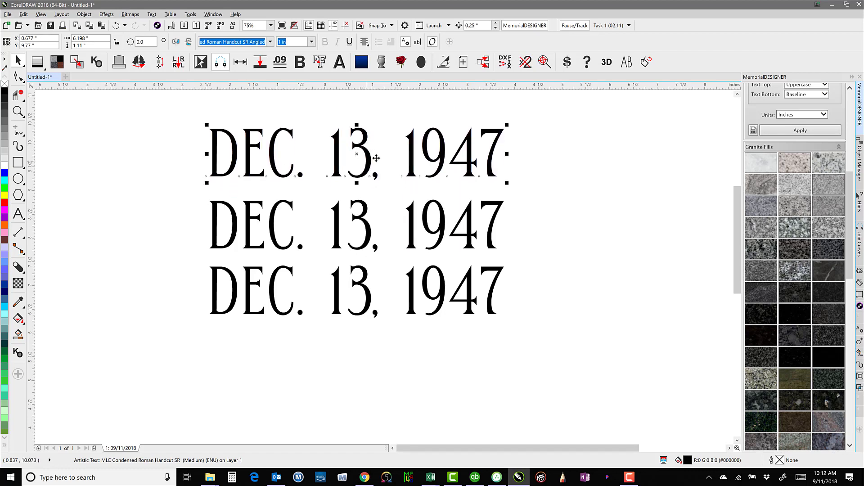
click(365, 301)
drag(365, 301, 366, 317)
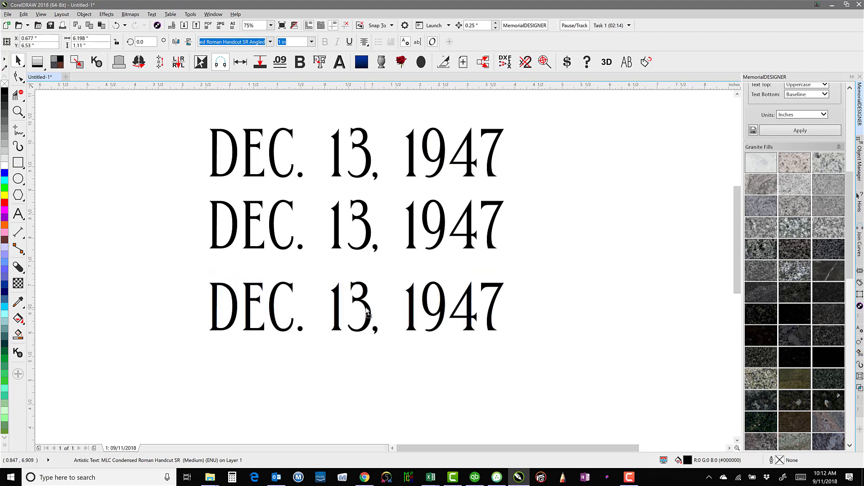
click(155, 193)
key(F4)
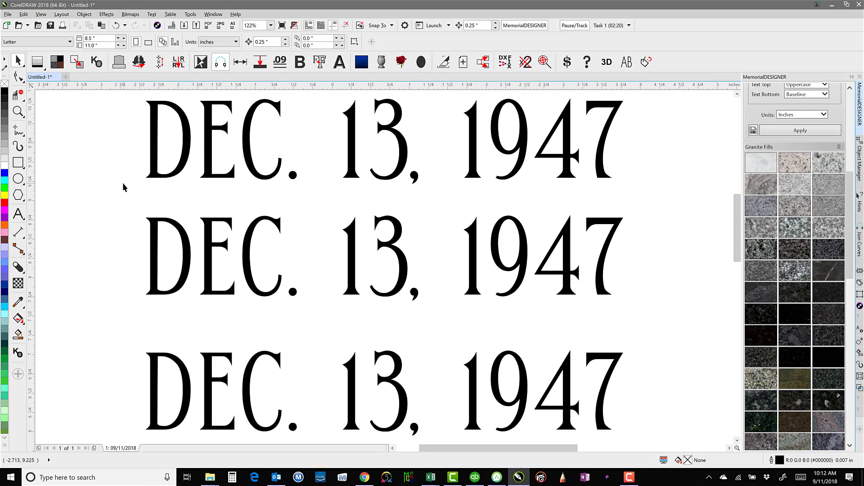
Examine the OpenType alternates, including Stylistic Set 1, for "13," in the top date line
click(154, 137)
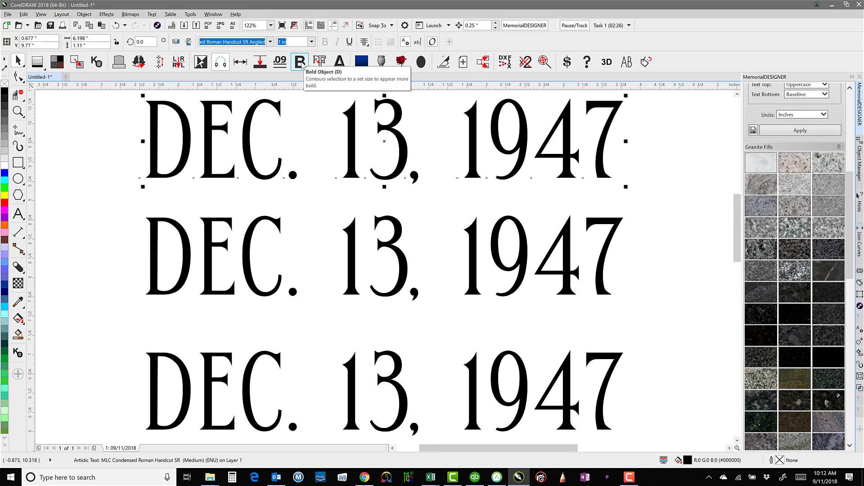
click(21, 211)
click(298, 170)
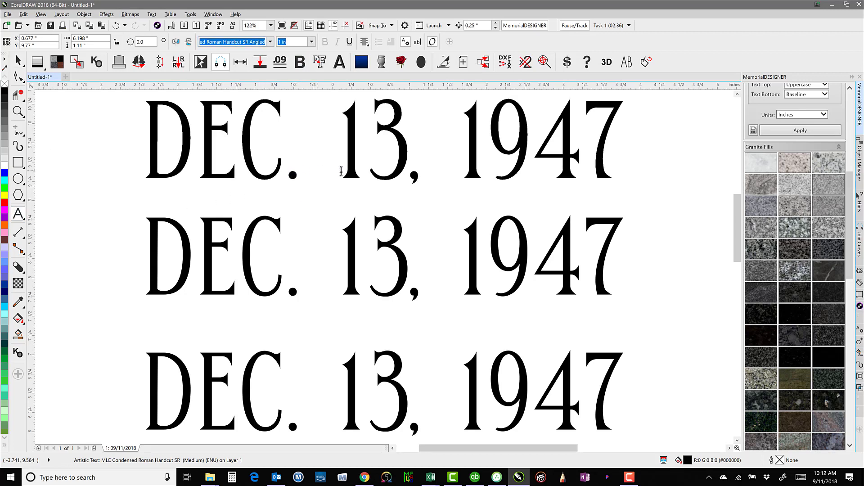
drag(341, 171, 444, 167)
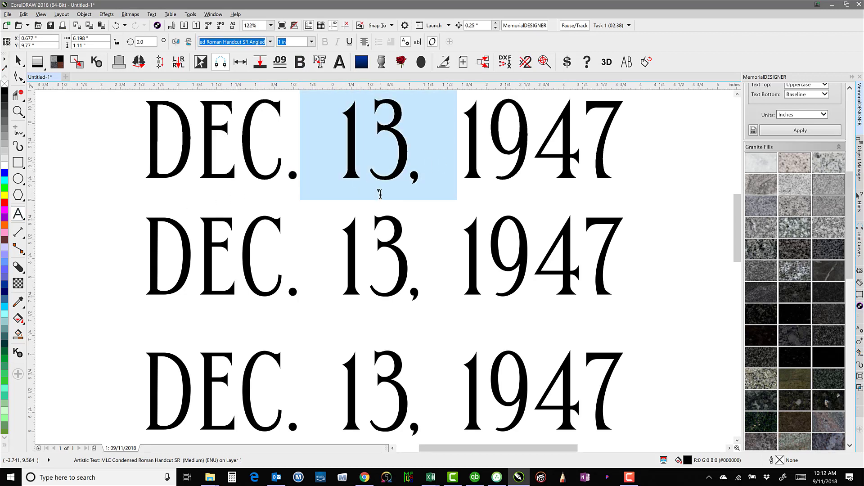
click(378, 191)
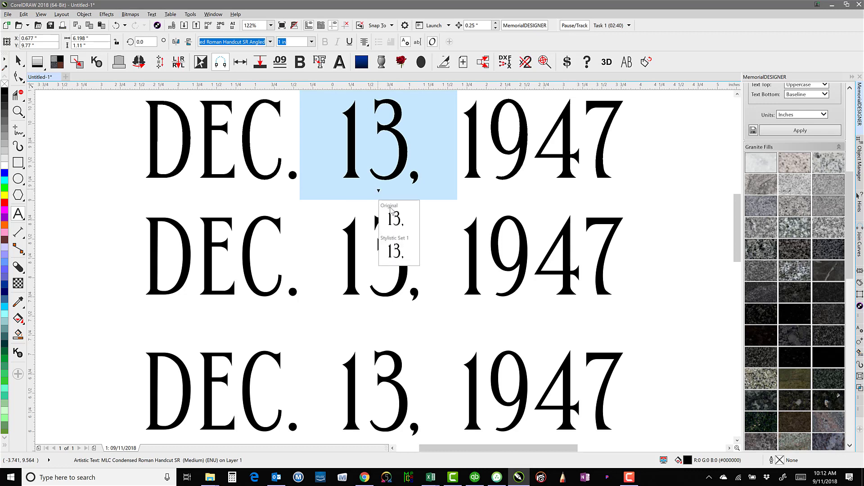
click(399, 243)
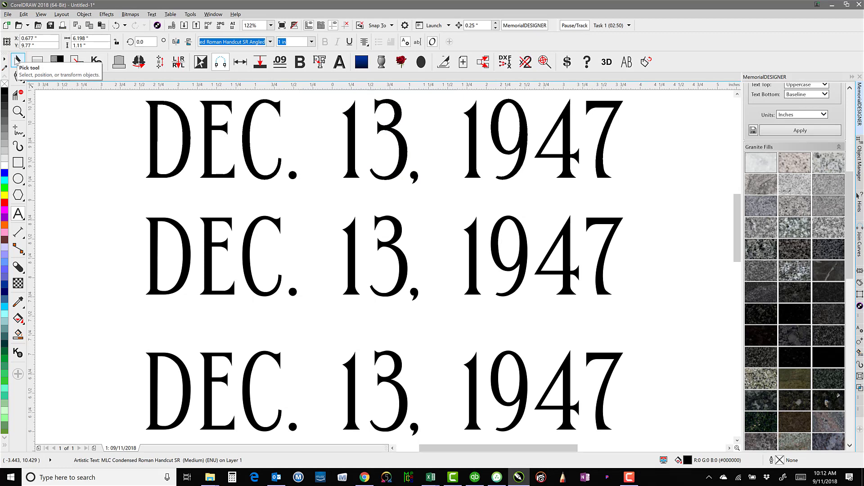
click(17, 59)
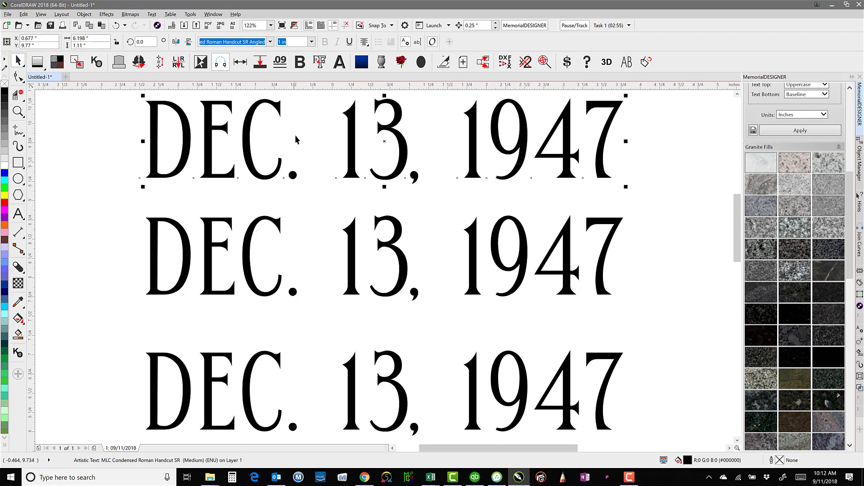
Apply Bold Object twice to the top date line and check the tool's contour setting
click(299, 63)
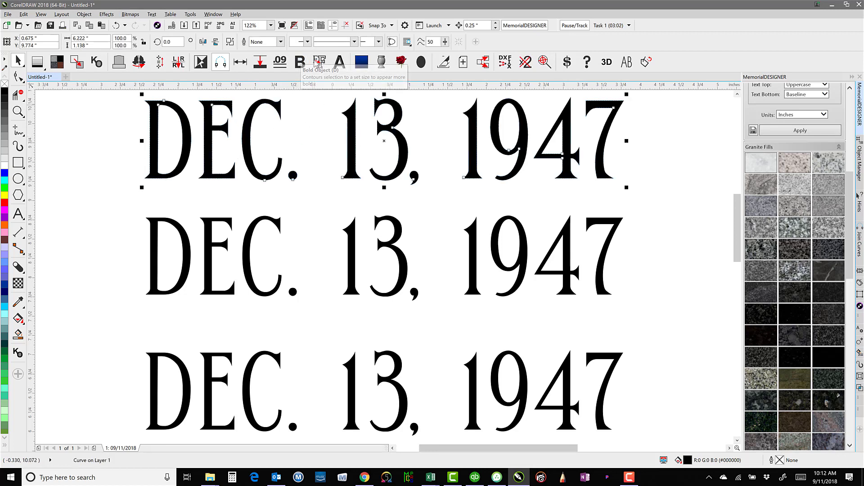
click(300, 63)
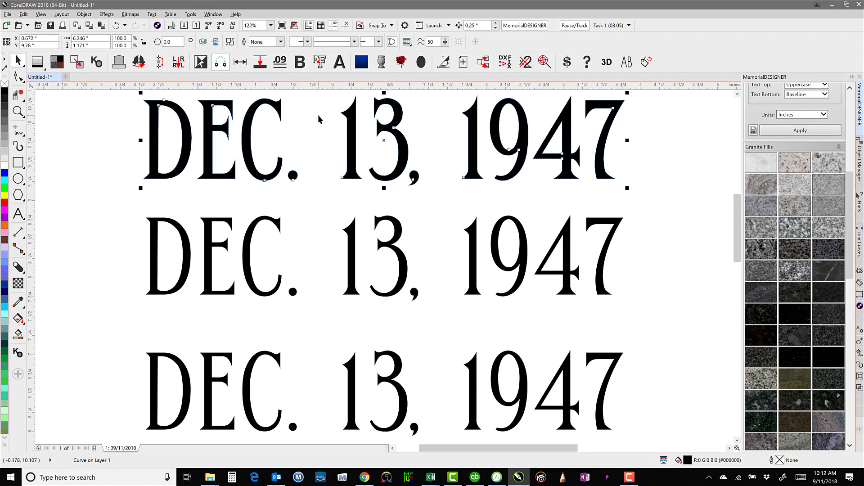
ctrl+click(300, 63)
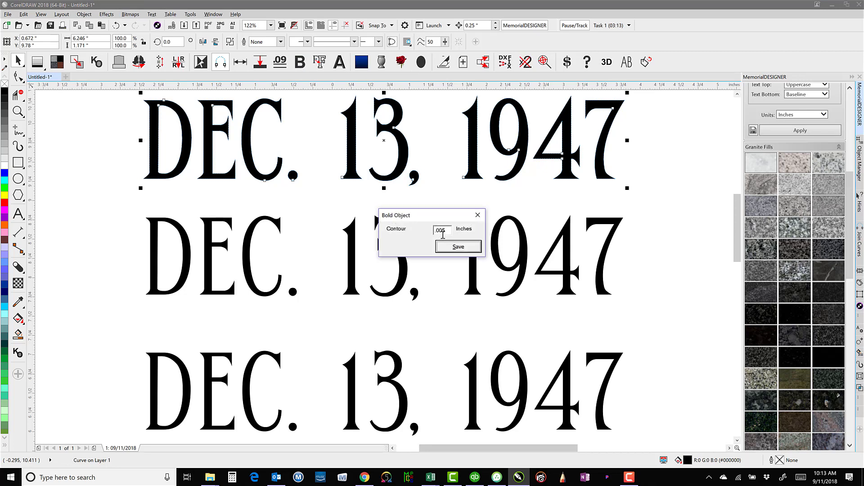
click(478, 215)
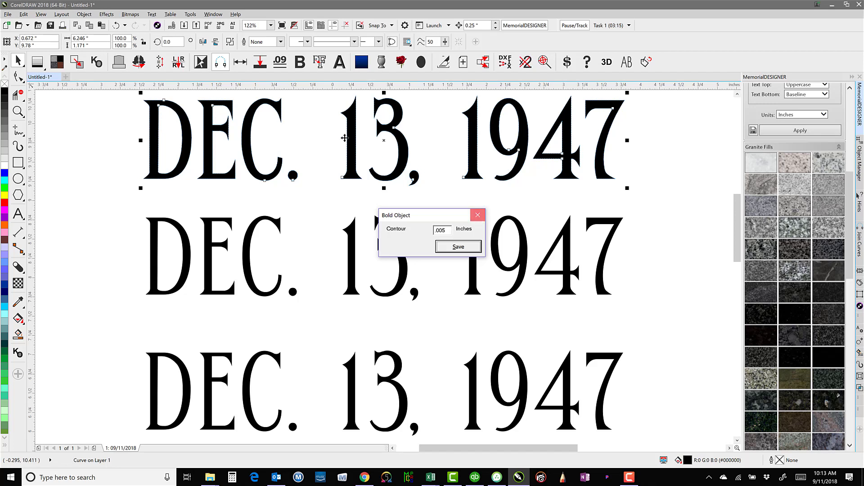
click(328, 126)
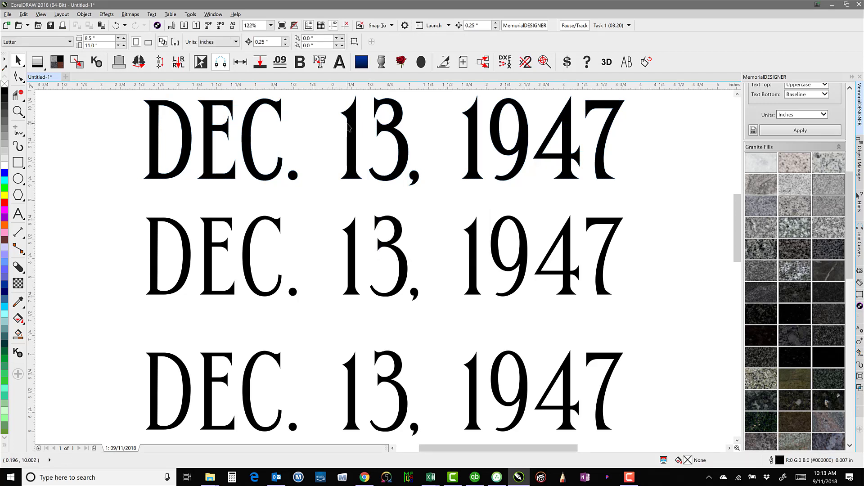
Examine the bolded top date line's outlines and nodes in wireframe view
key(shift+F9)
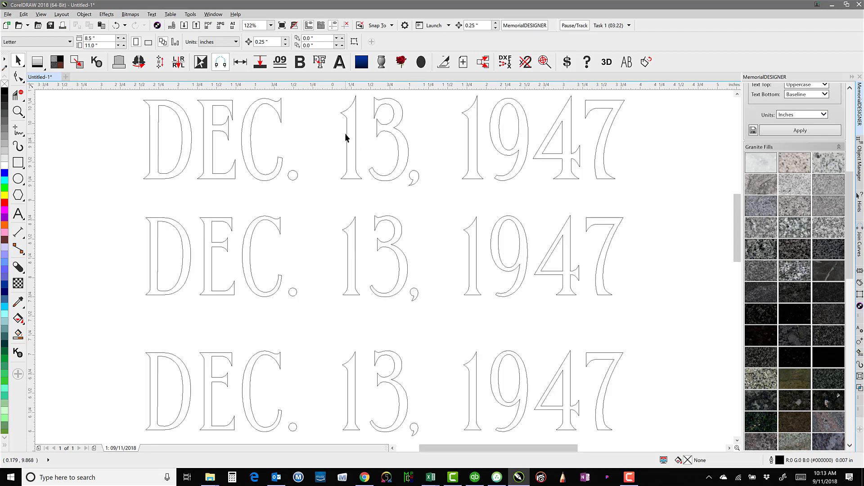
click(347, 134)
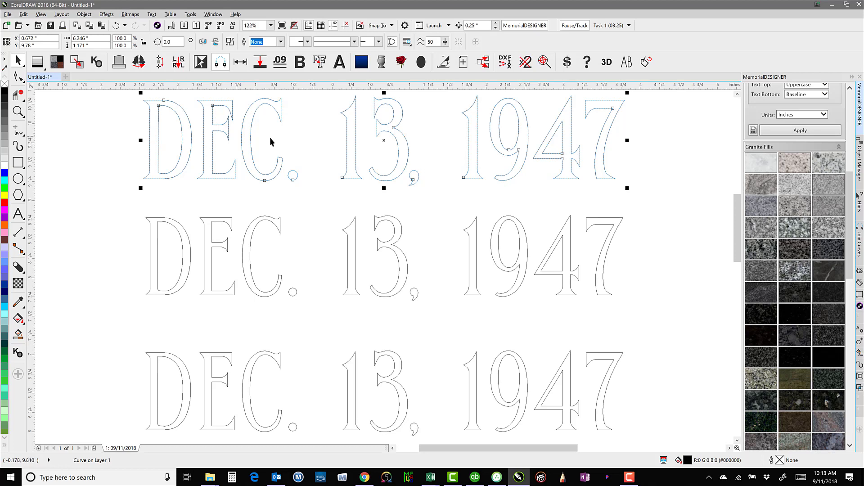
click(18, 214)
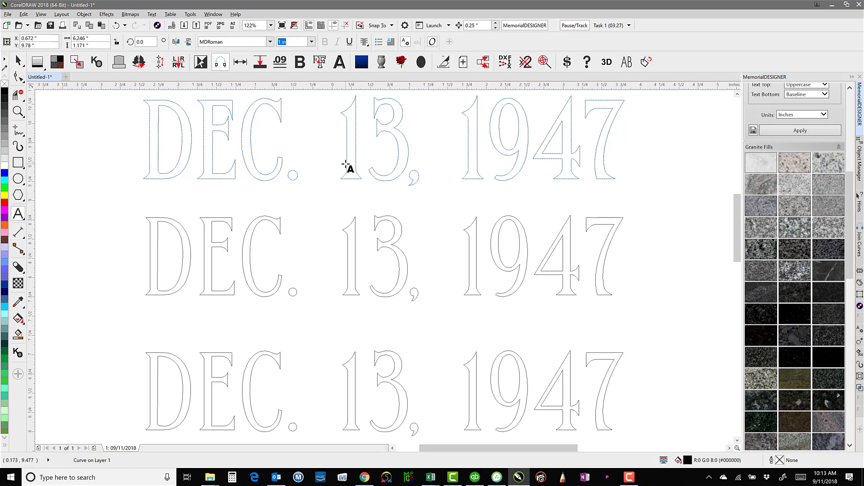
click(19, 61)
click(247, 144)
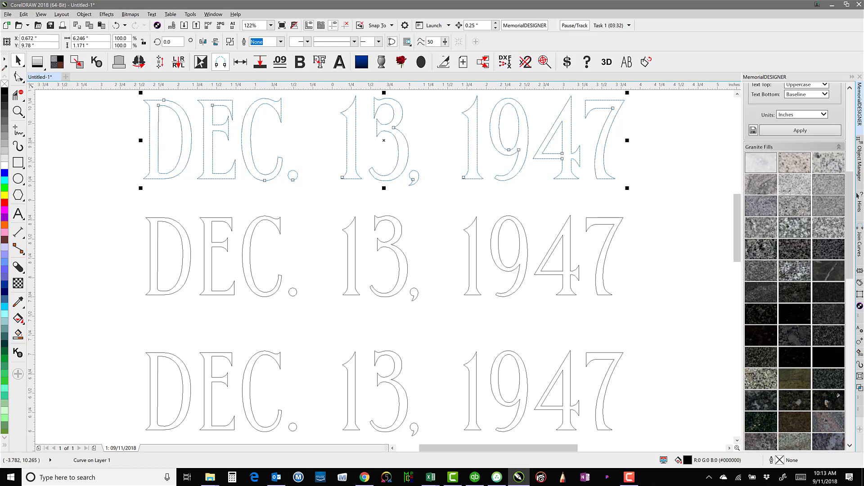
click(18, 77)
drag(328, 95, 350, 177)
click(371, 182)
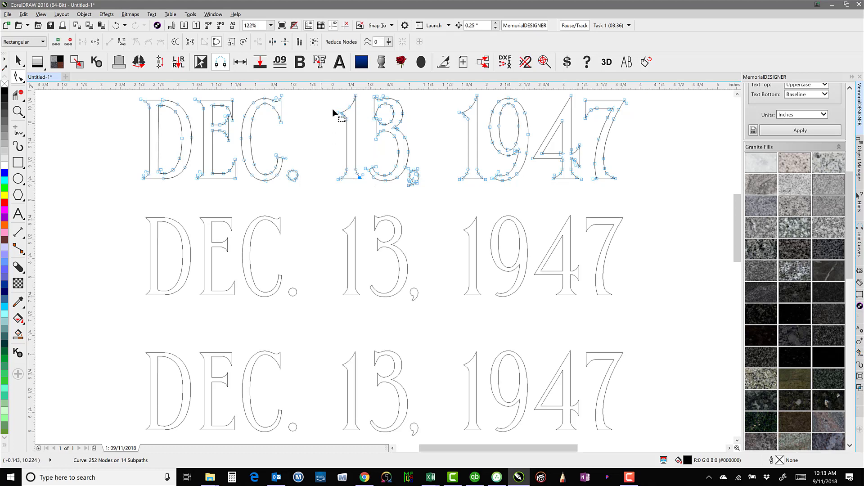
key(ctrl+z)
click(18, 60)
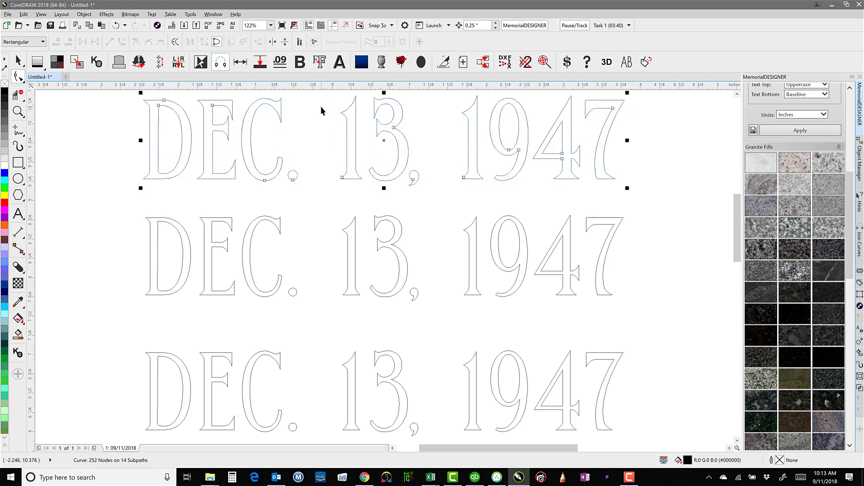
click(321, 106)
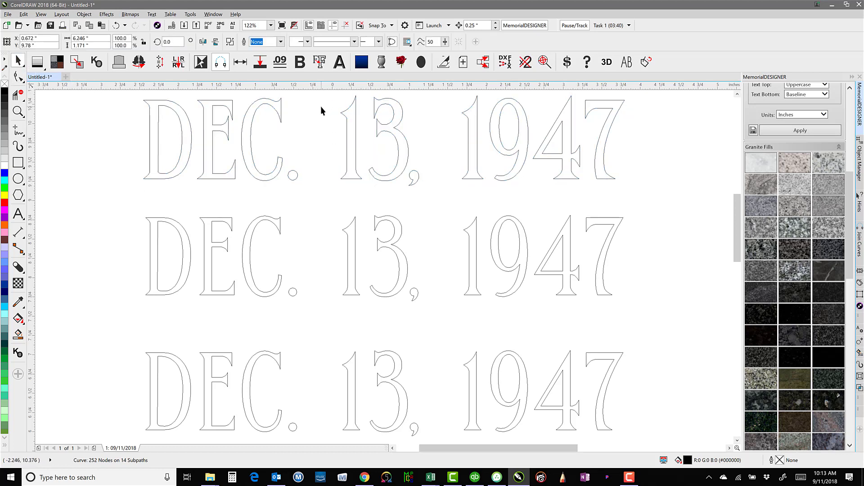
click(250, 137)
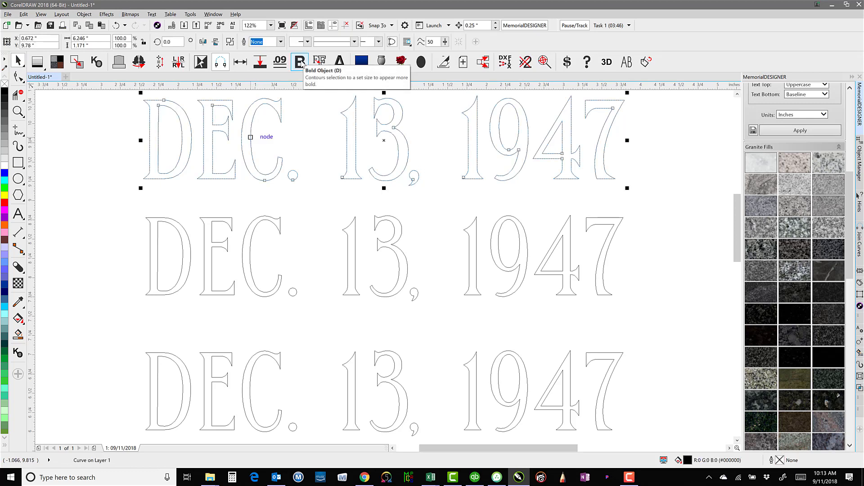
Return to the filled view and undo the bolding of the top date line back to its original text
click(300, 62)
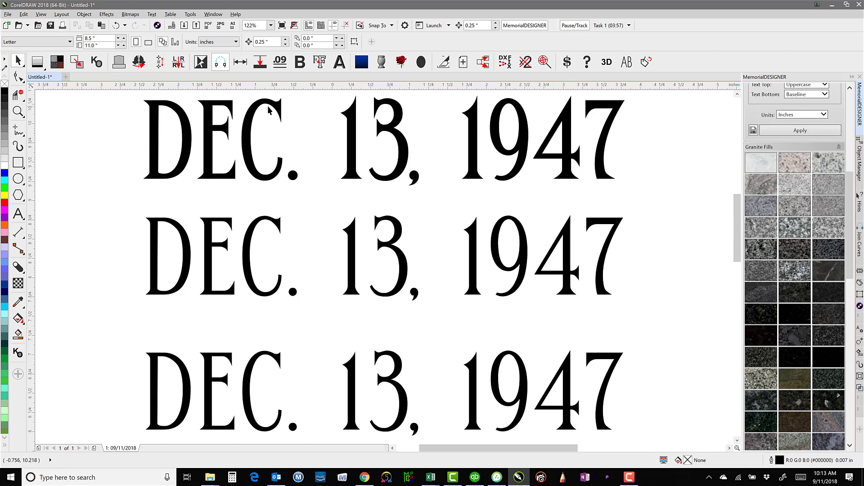
click(296, 111)
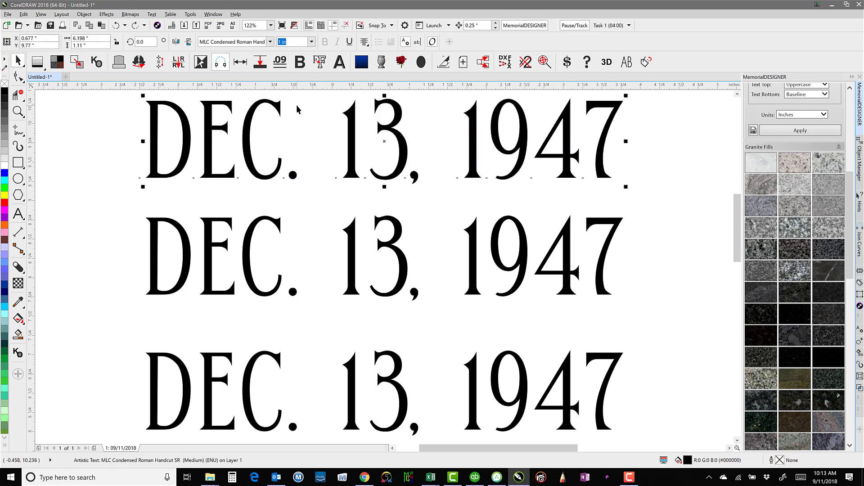
click(296, 109)
click(279, 111)
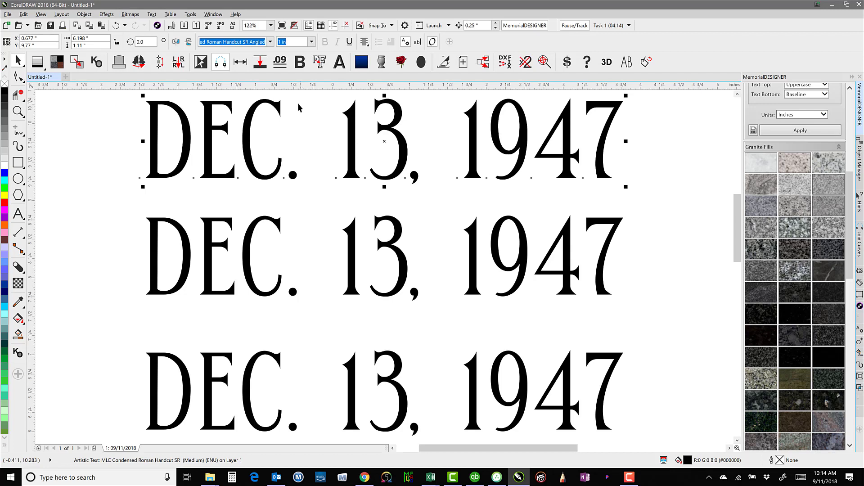
key(Escape)
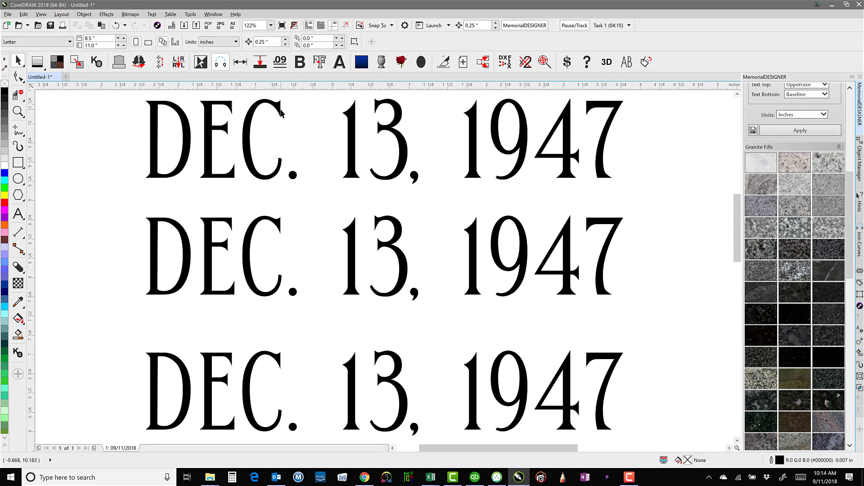
Apply Bold Object three times to the top date line while in wireframe view
click(280, 112)
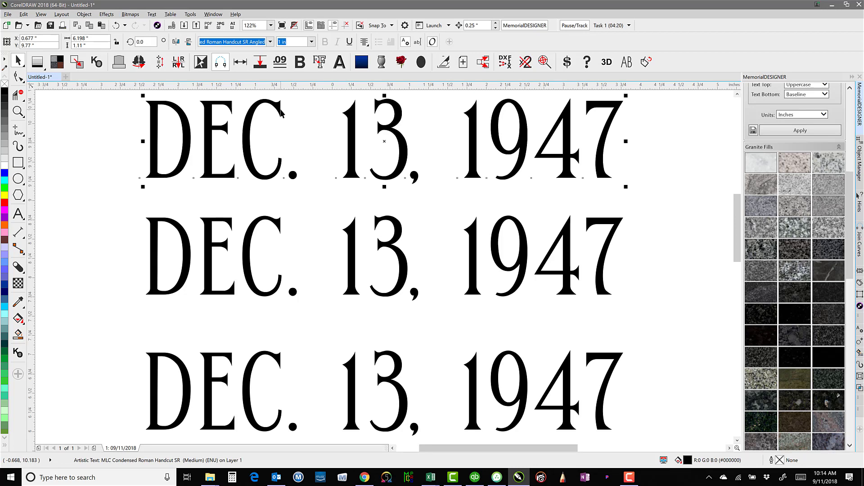
key(shift+F9)
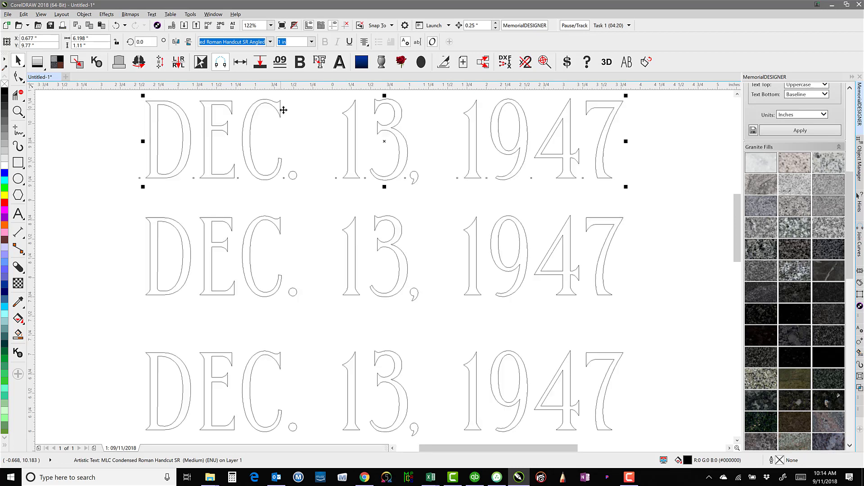
click(299, 63)
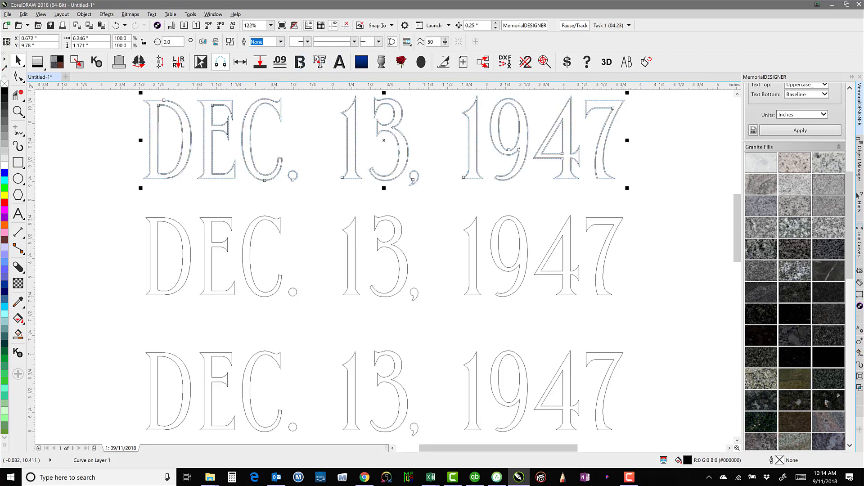
click(295, 103)
Shift the original top date text away from its bold contour near the letter C and undo the move
scroll(281, 113, up, 2)
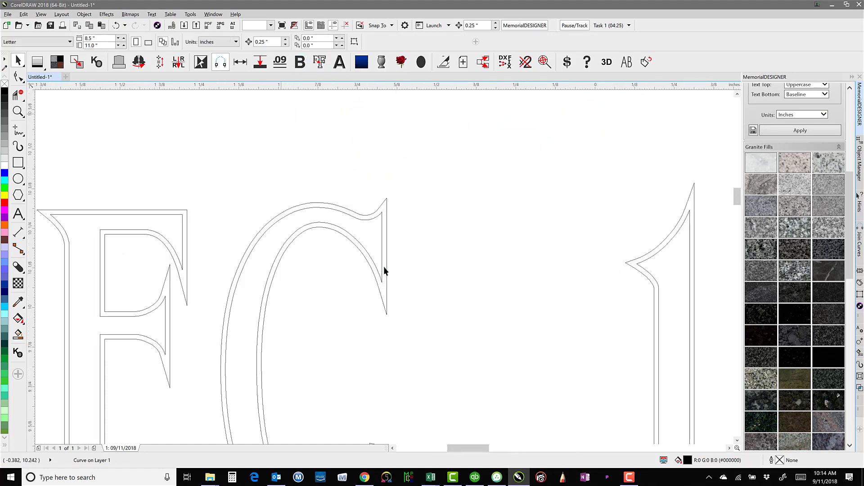
scroll(384, 266, down, 2)
scroll(387, 239, up, 2)
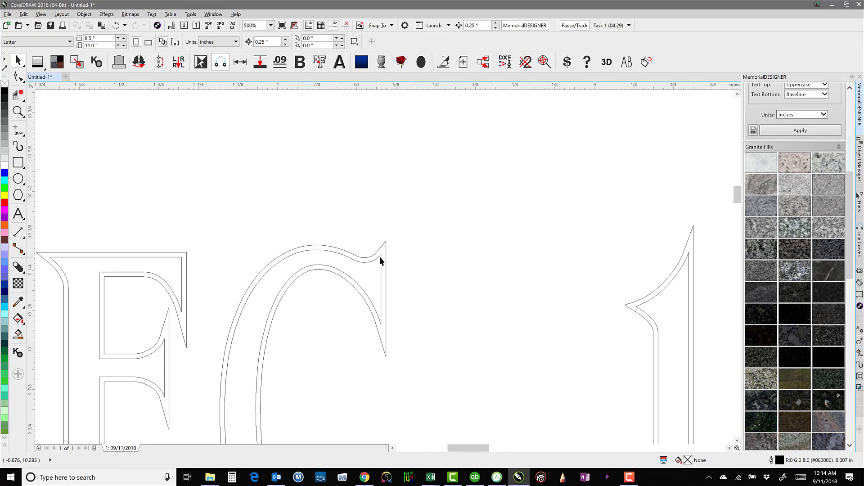
click(385, 246)
key(ctrl+q)
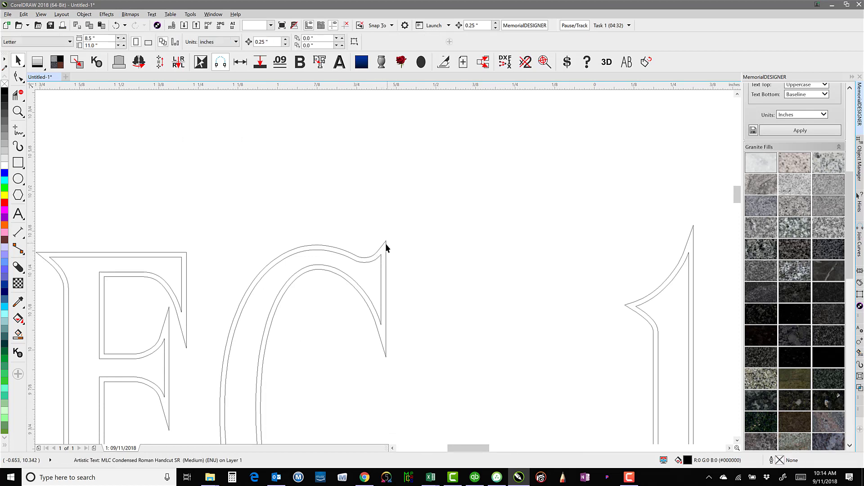
click(368, 223)
click(360, 263)
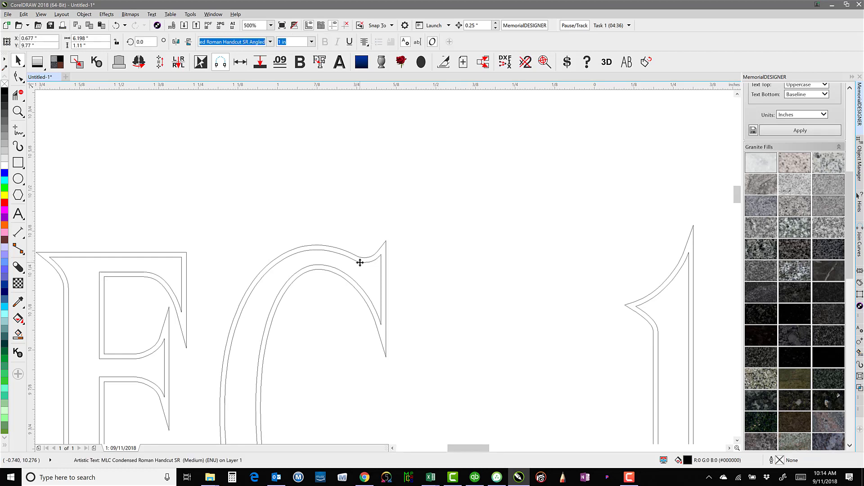
drag(360, 263, 309, 276)
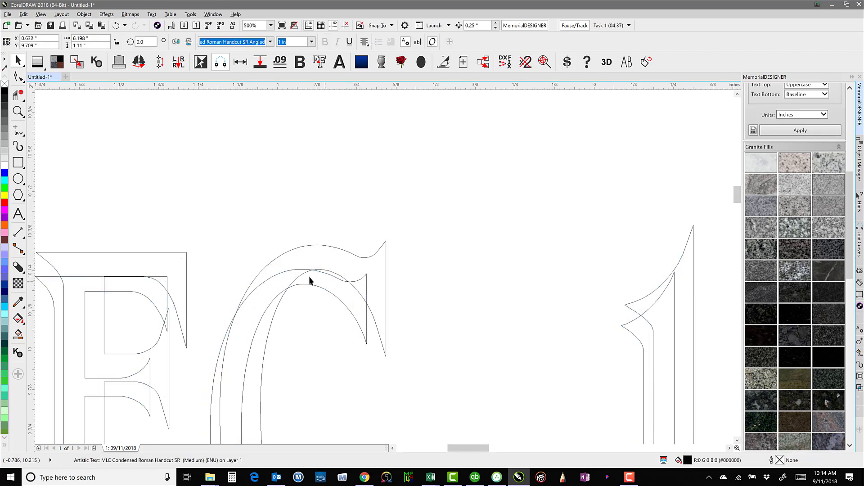
key(Escape)
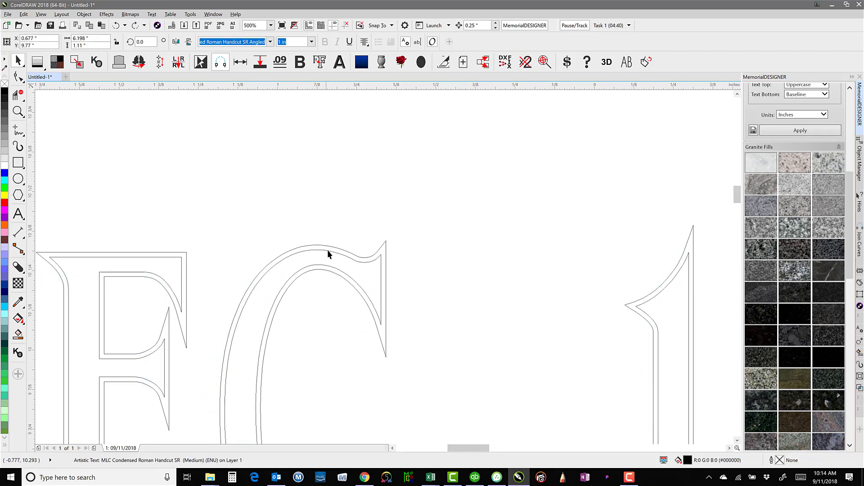
Select the outer bold contour at the letter C, try shifting it sideways, and undo the move
click(330, 247)
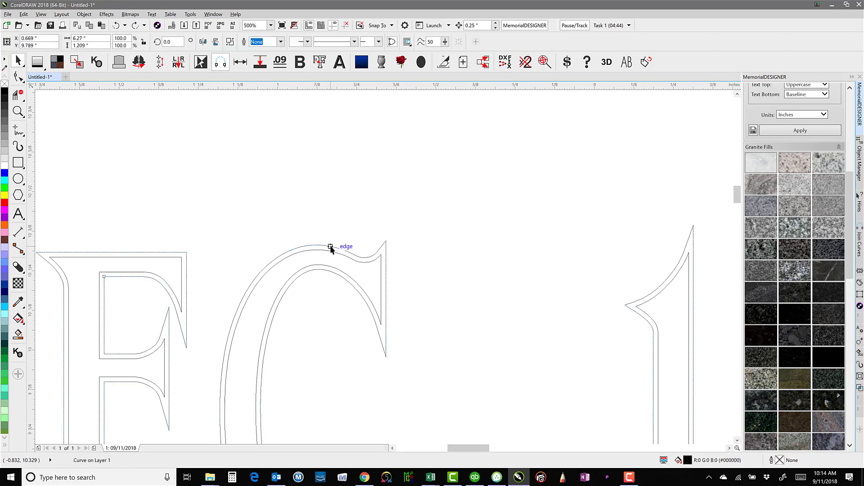
drag(333, 227, 418, 241)
key(Escape)
scroll(419, 236, down, 5)
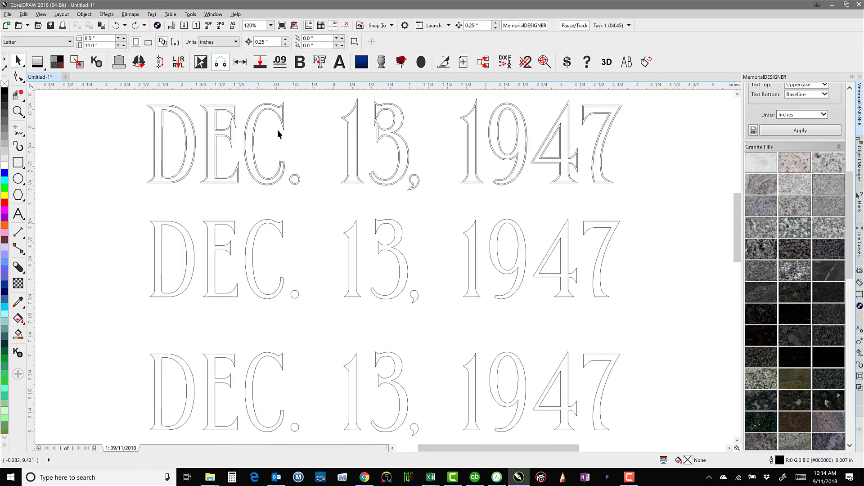
Delete the original text inside the top line's bold contour and return to the filled view
click(280, 119)
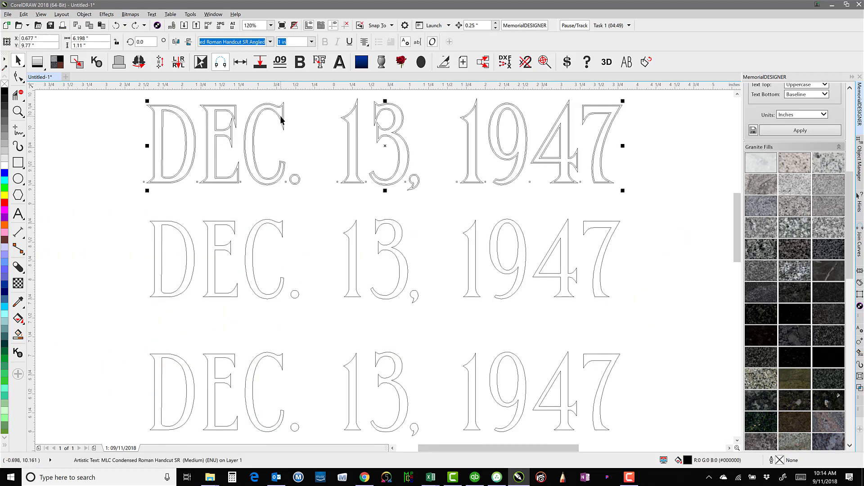
key(Delete)
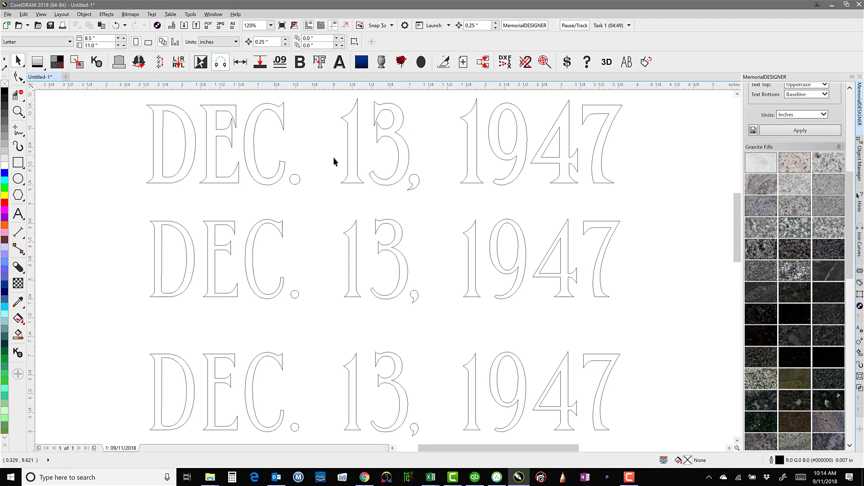
key(shift+F9)
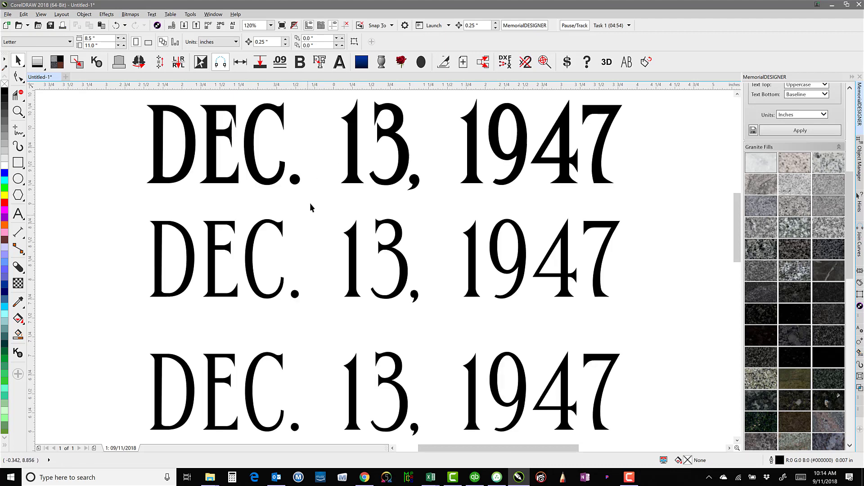
Apply a one-step outside contour to the middle date line with the Contour tool
click(174, 228)
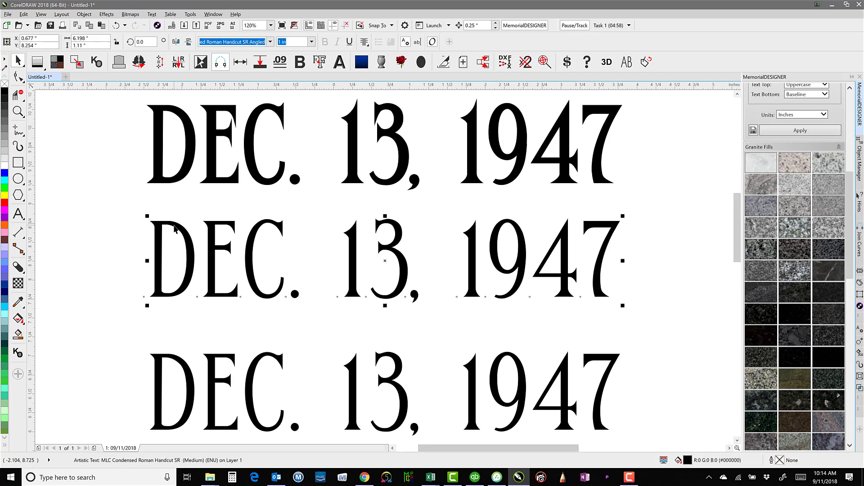
click(19, 268)
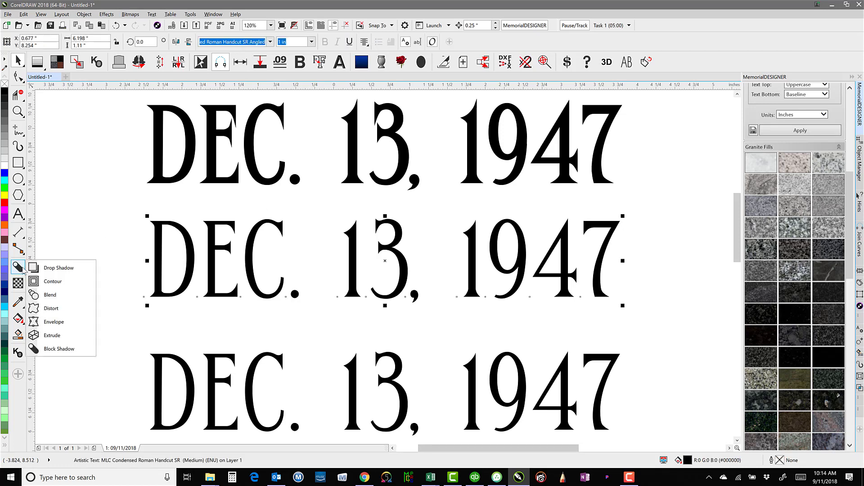
click(51, 283)
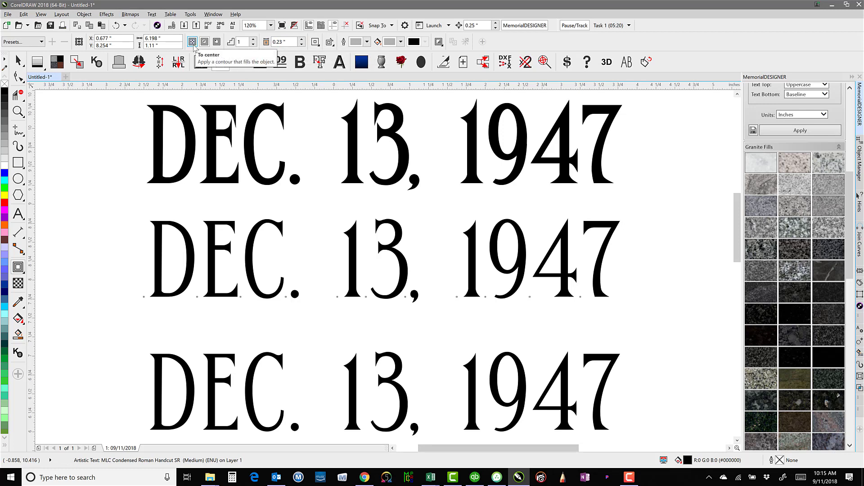
click(217, 42)
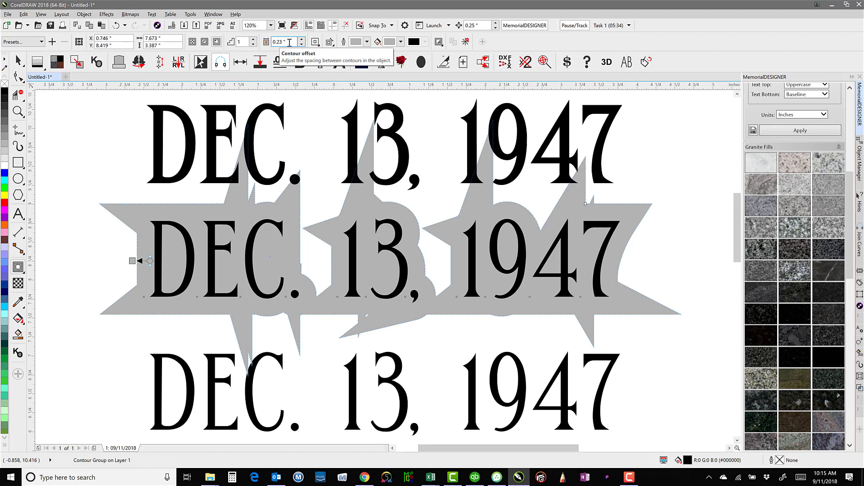
Set the contour offset of the middle date line to 0.005 inch
double_click(279, 42)
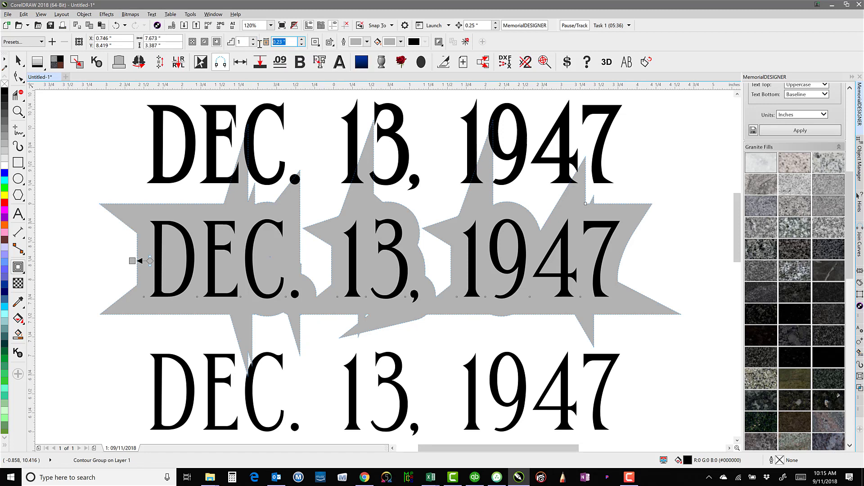
text(0)
text(.005)
key(Return)
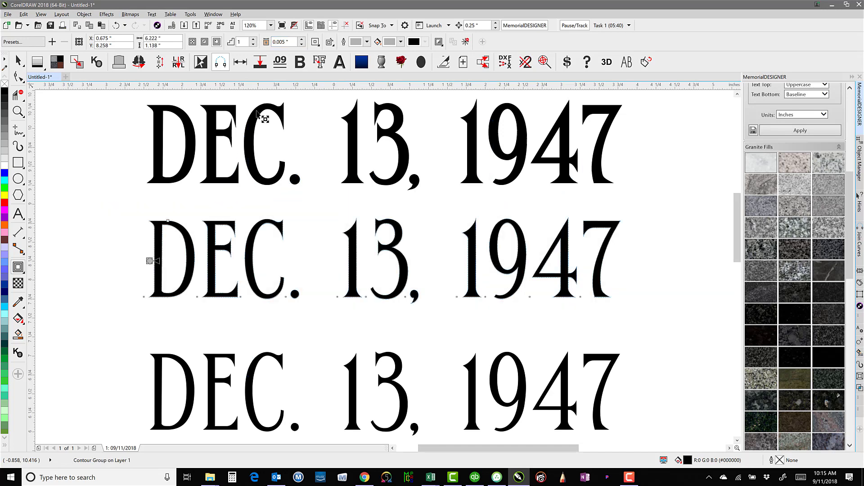
Make the middle line's contour outline and fill colours black (K 100) and deselect the text
scroll(183, 236, up, 4)
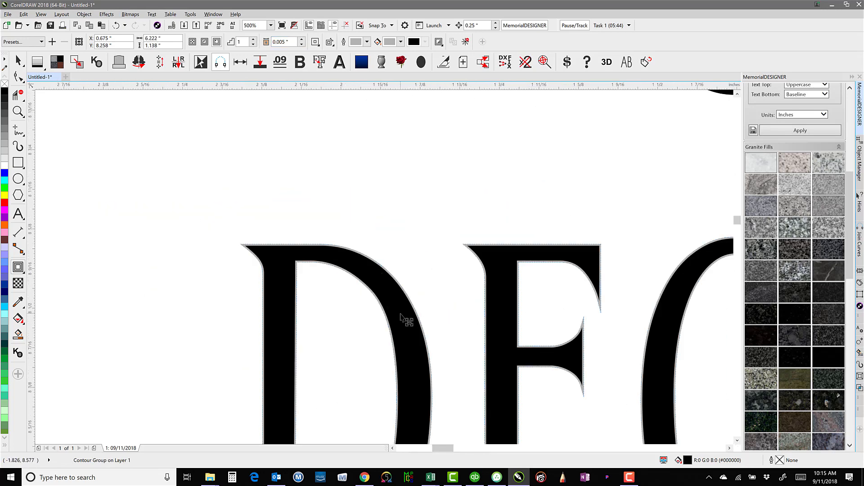
scroll(401, 315, up, 2)
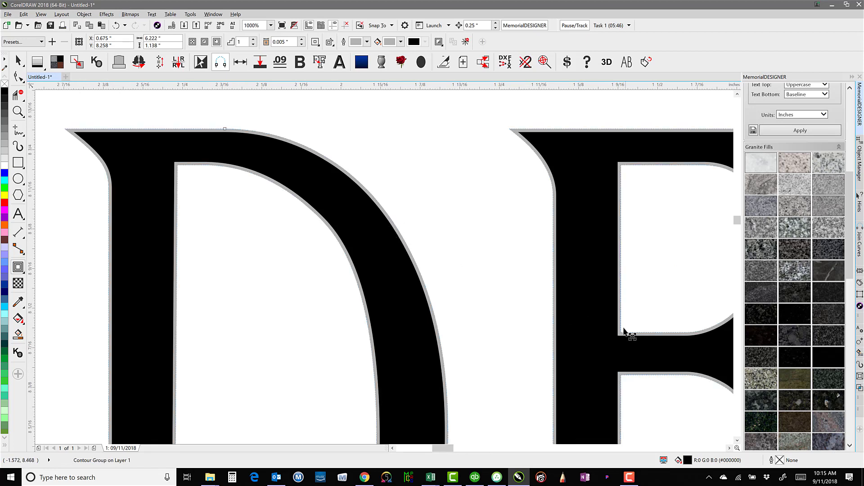
scroll(383, 270, down, 2)
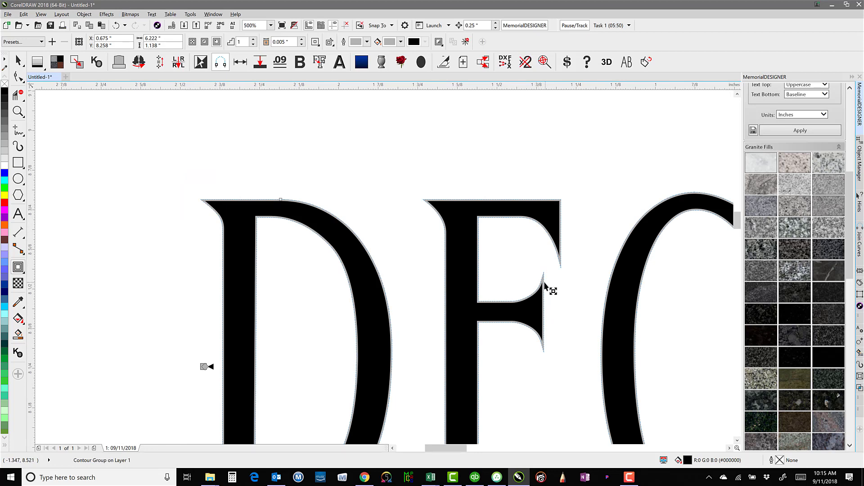
click(367, 42)
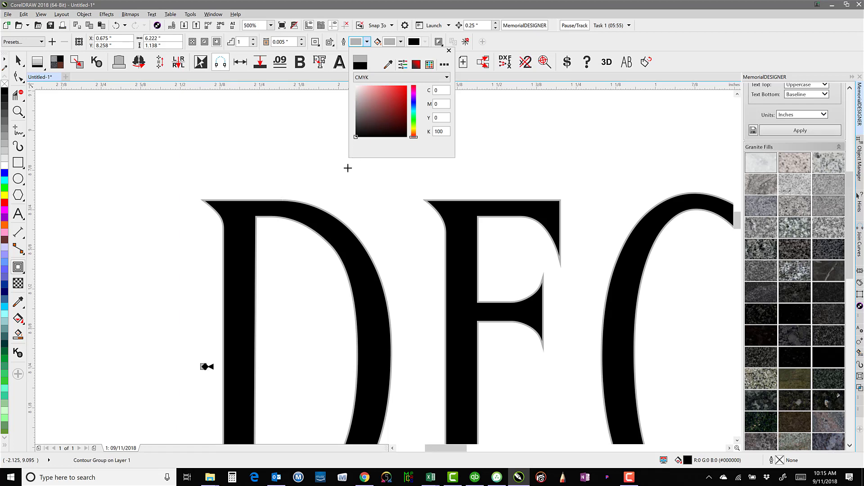
drag(348, 168, 348, 168)
click(401, 42)
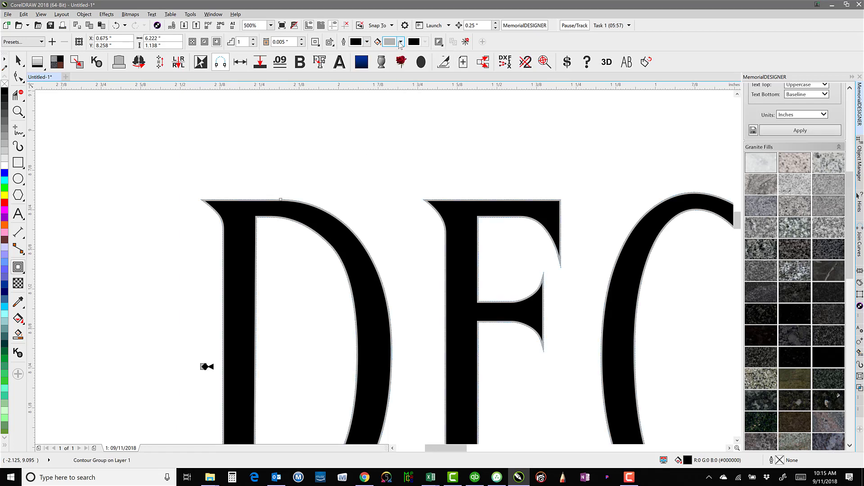
click(401, 42)
drag(391, 151, 368, 161)
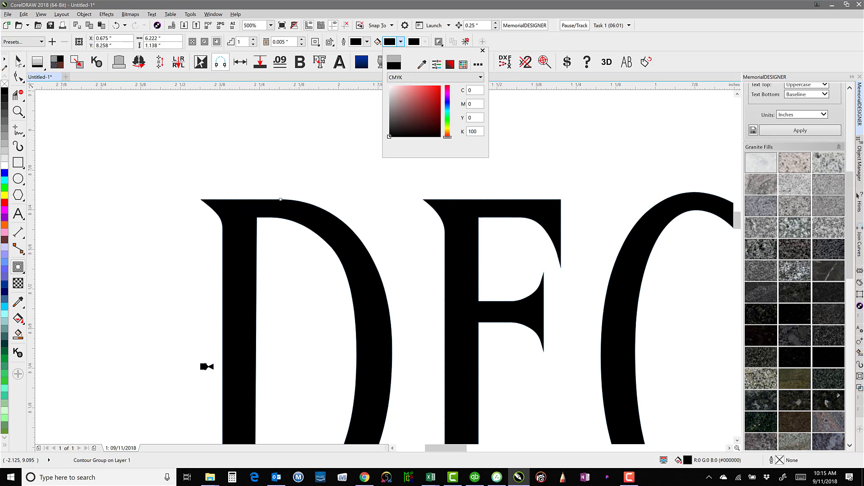
click(19, 63)
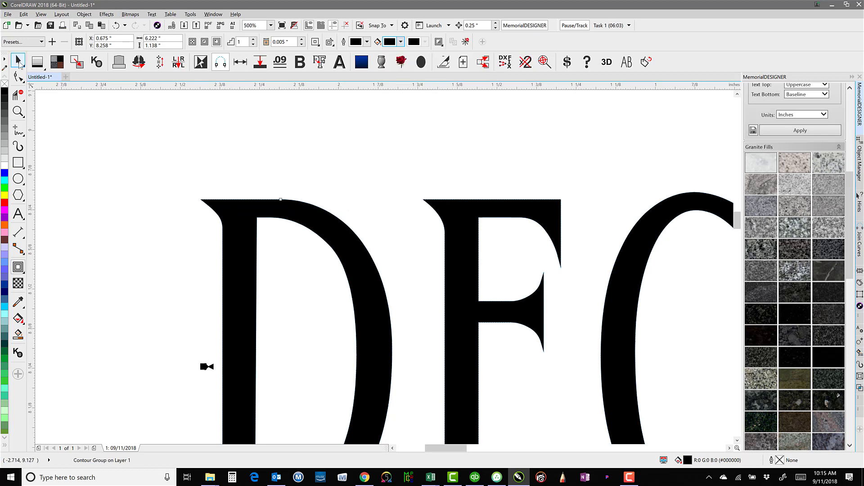
click(19, 62)
click(314, 176)
Replace the month in the middle date line with APRIL and remove its trailing period
scroll(460, 265, down, 1)
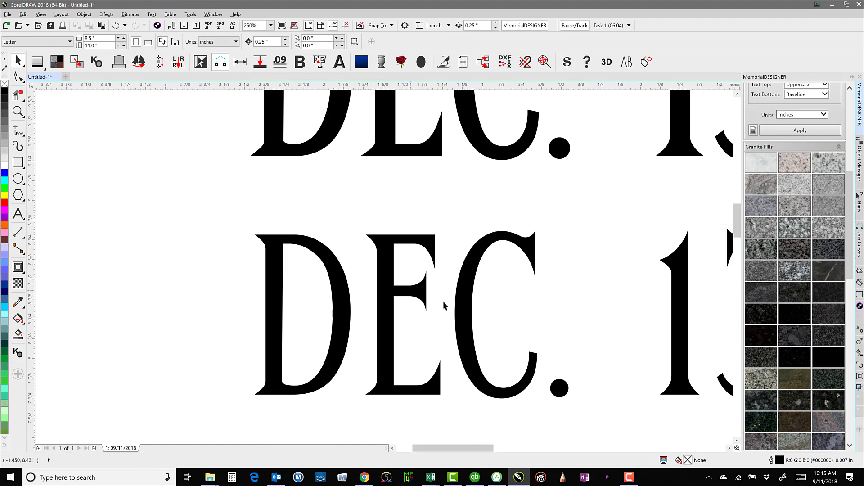
scroll(443, 302, down, 1)
click(444, 277)
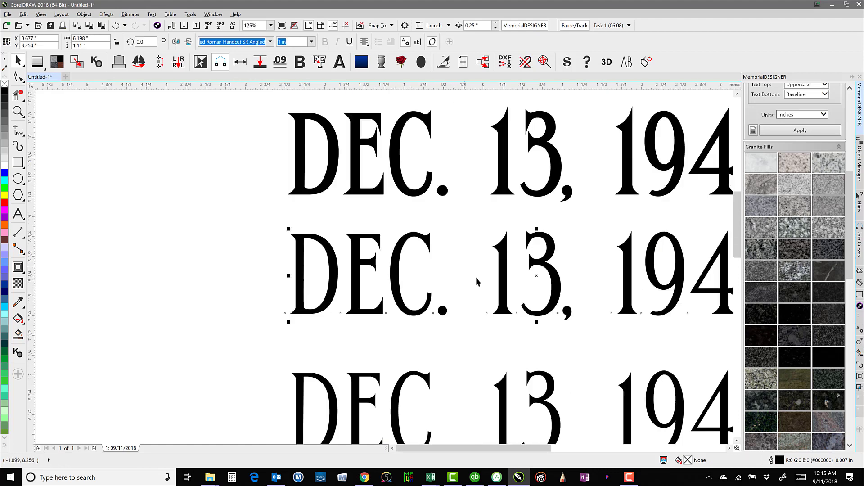
scroll(412, 265, down, 1)
scroll(411, 265, up, 1)
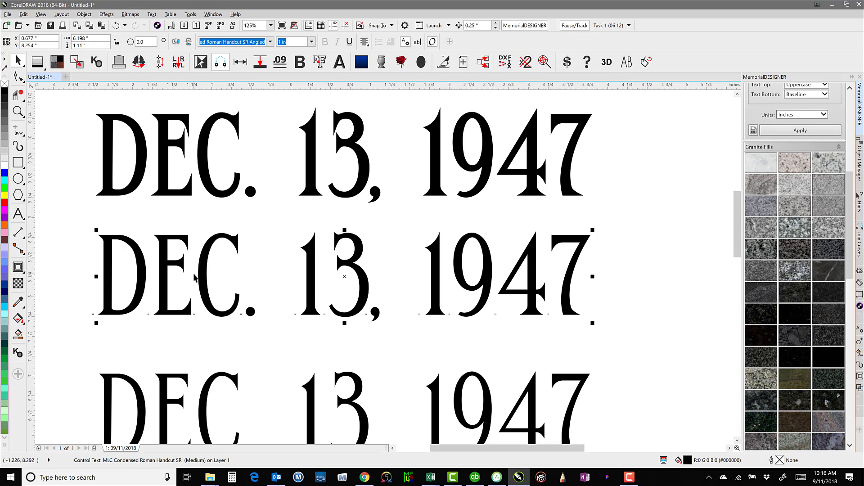
click(18, 214)
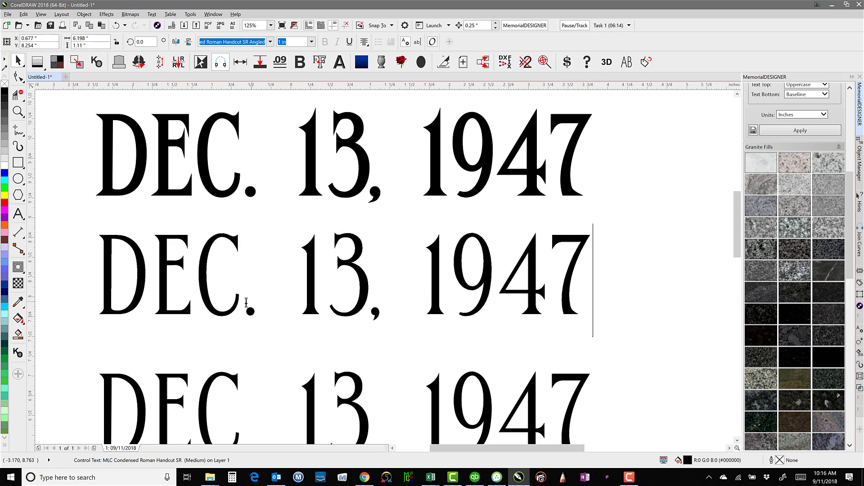
drag(246, 302, 111, 293)
text(APRI)
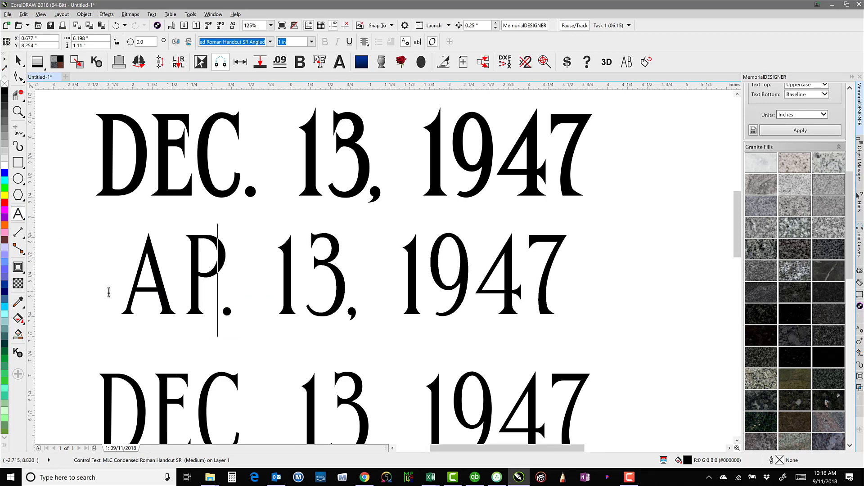
text(L)
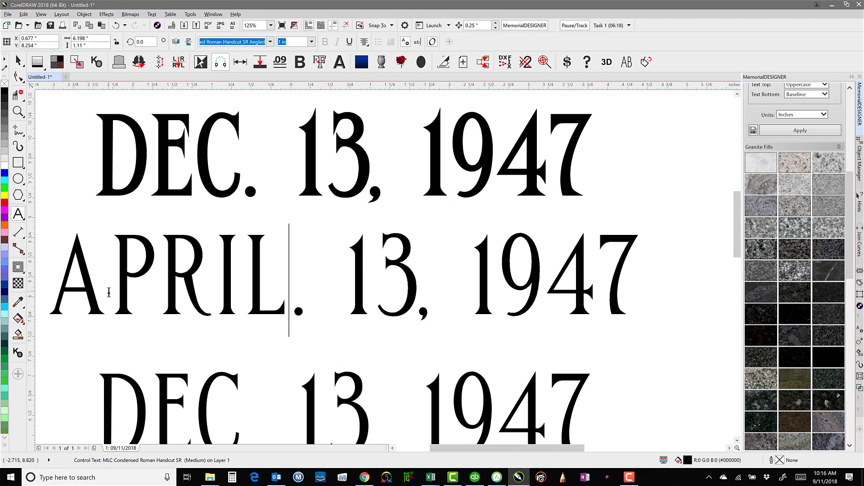
key(Delete)
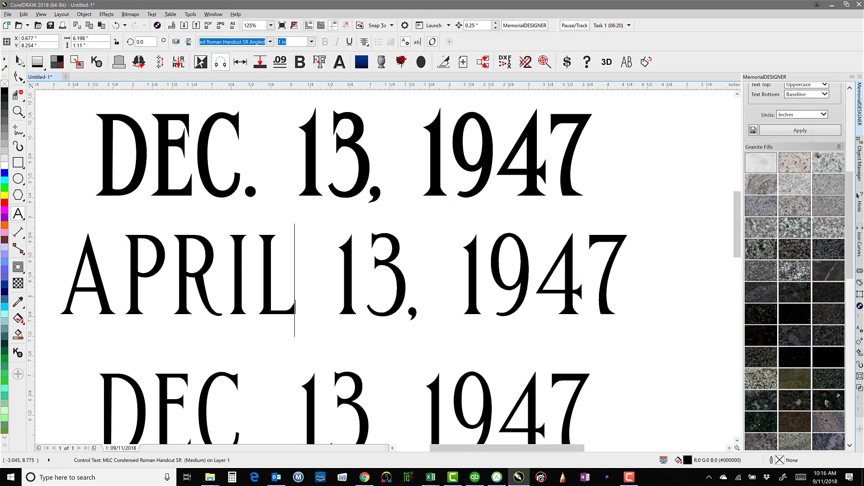
click(18, 61)
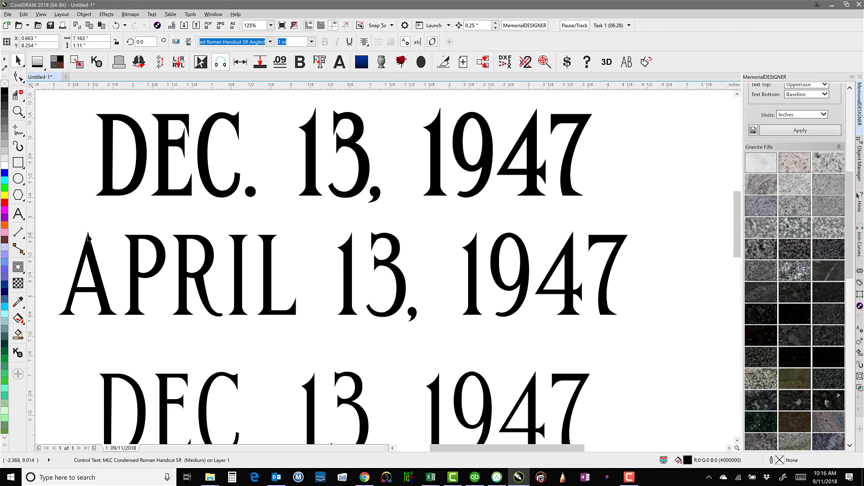
Use the Contour tool to raise the APRIL 13, 1947 line's contour offset gradually to 0.055 inch
click(18, 267)
click(283, 41)
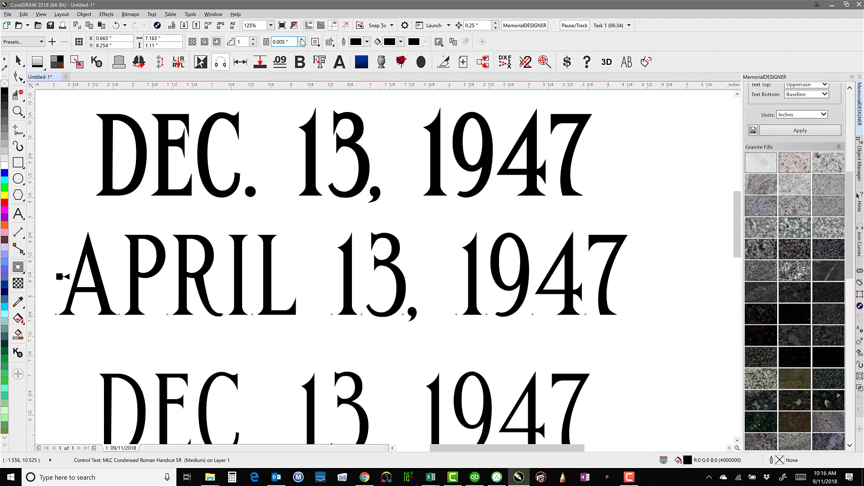
click(301, 39)
click(302, 39)
click(301, 40)
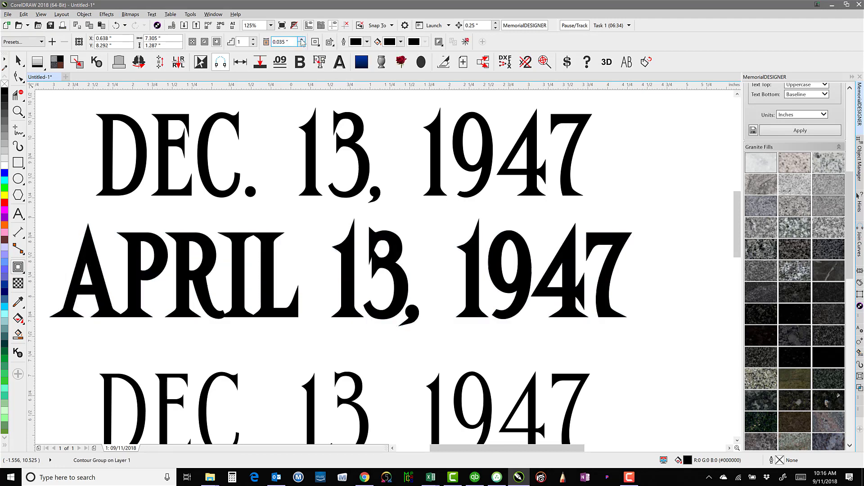
click(301, 39)
click(301, 40)
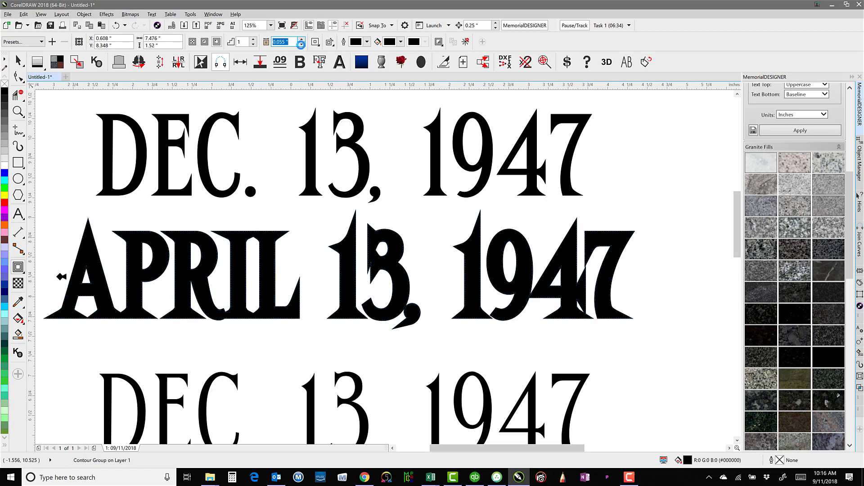
Lower the APRIL line's contour offset gradually to 0.005 inch
click(301, 44)
click(300, 44)
click(301, 44)
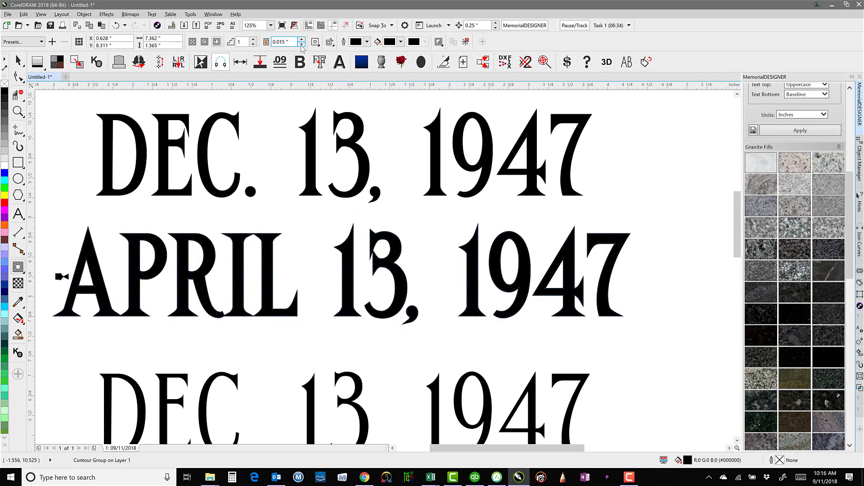
click(301, 44)
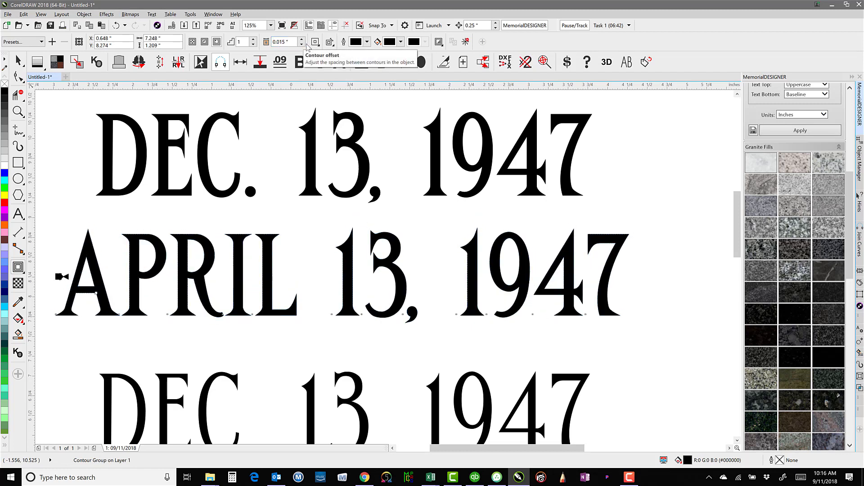
click(300, 44)
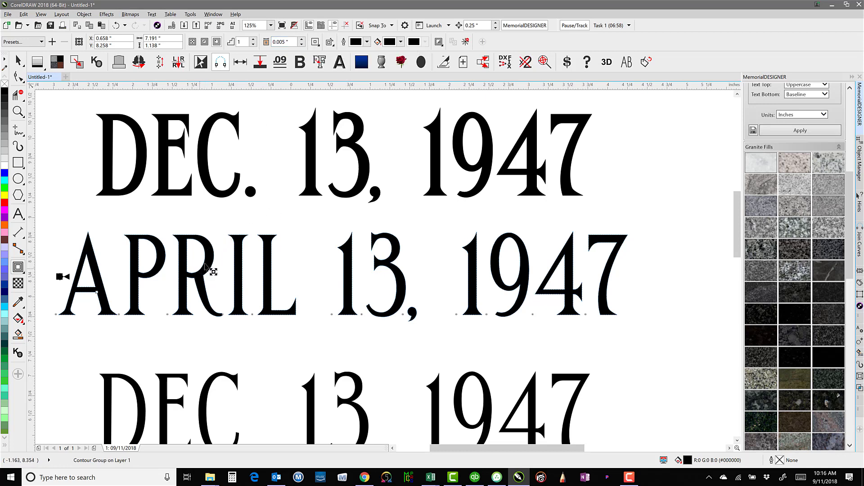
Switch to wireframe view and set the APRIL line's contour offset to 0.015 inch after trying 0.025 inch
click(18, 268)
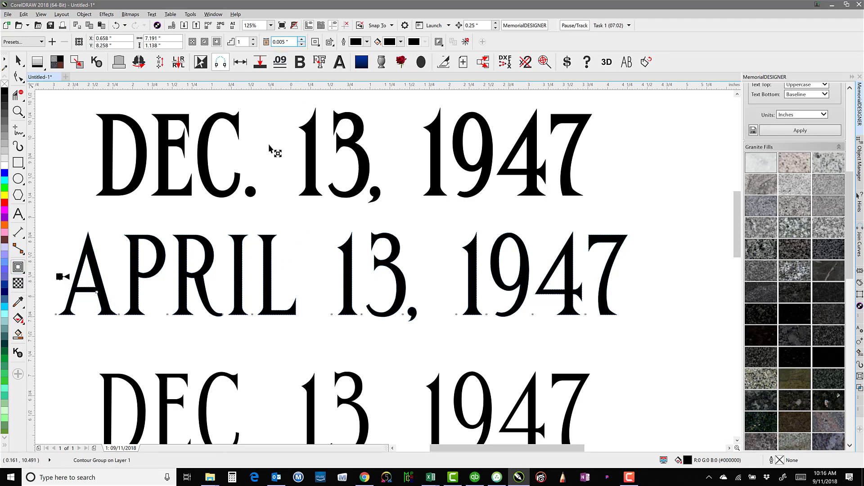
key(shift+F9)
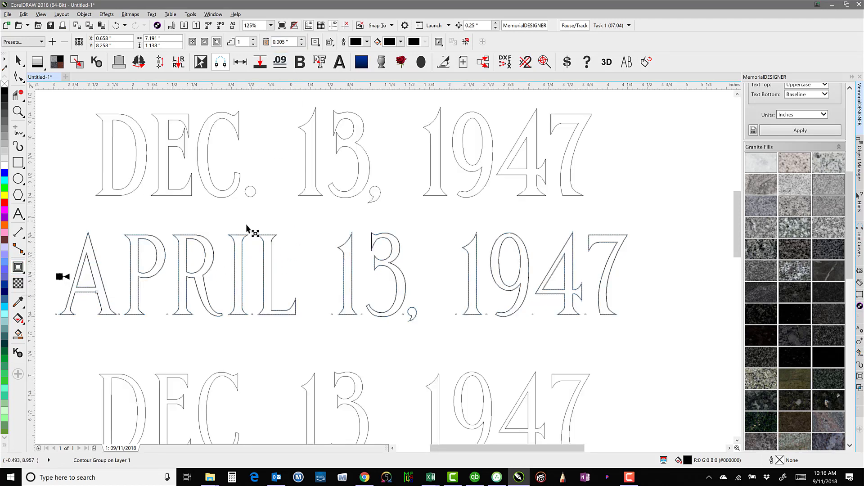
scroll(250, 245, up, 3)
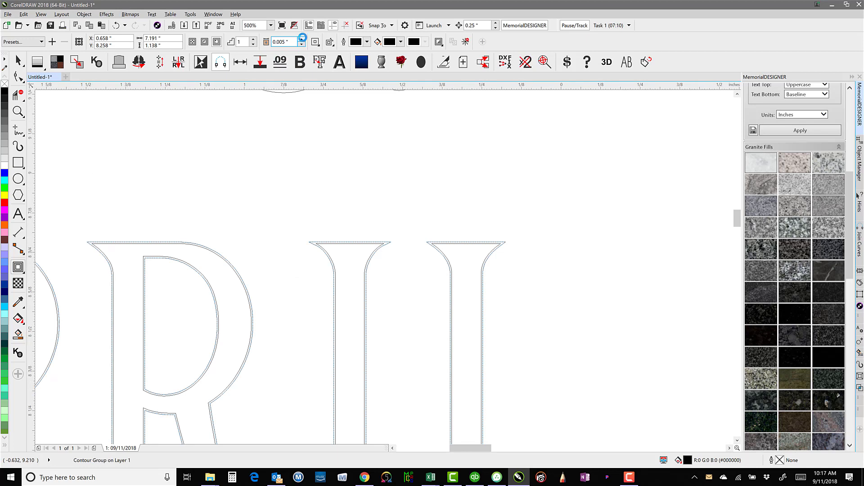
click(302, 38)
click(302, 38)
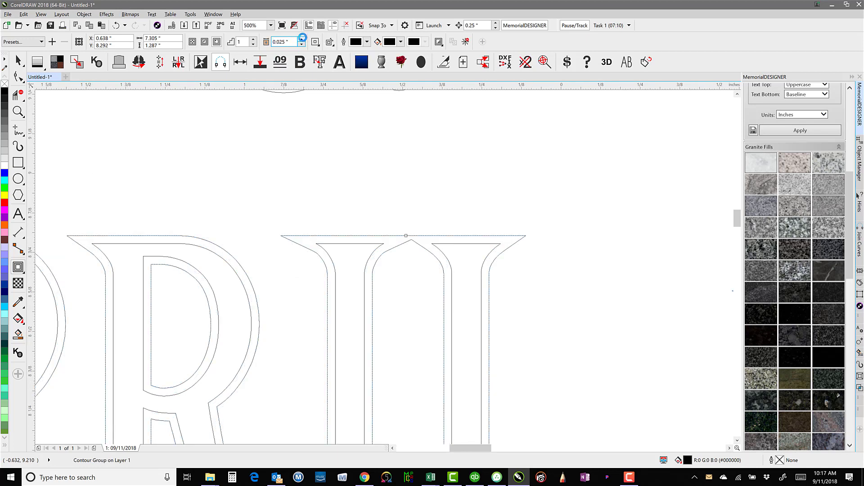
click(302, 43)
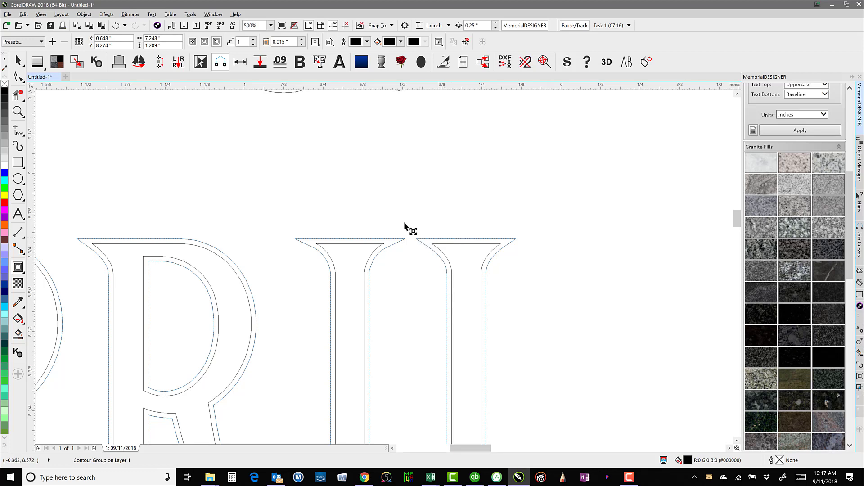
click(302, 39)
click(302, 44)
Break the APRIL line's contour group apart and deselect everything
click(18, 60)
scroll(383, 214, down, 1)
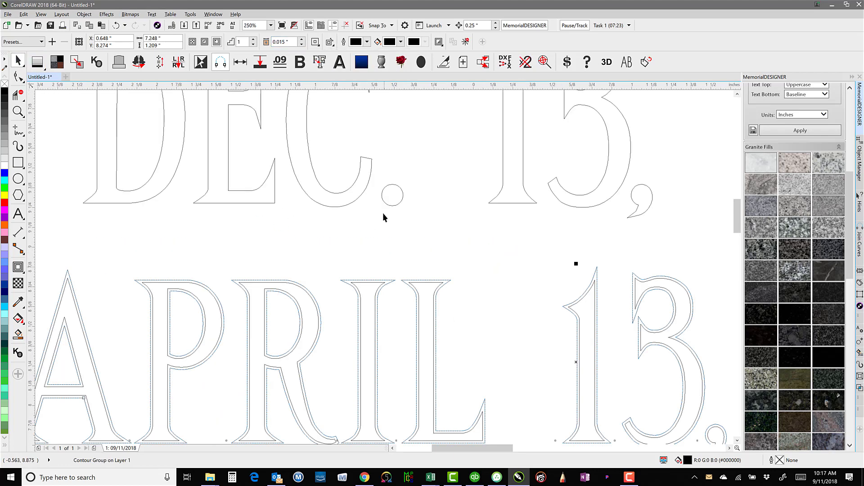
click(84, 14)
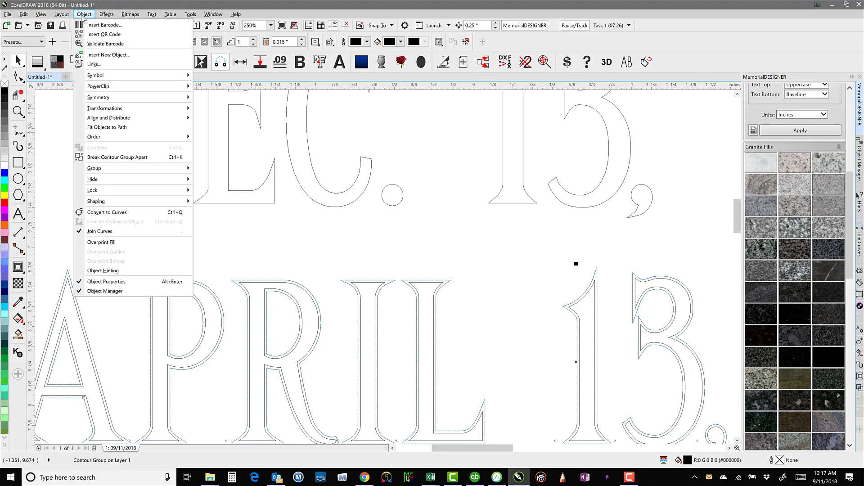
click(129, 158)
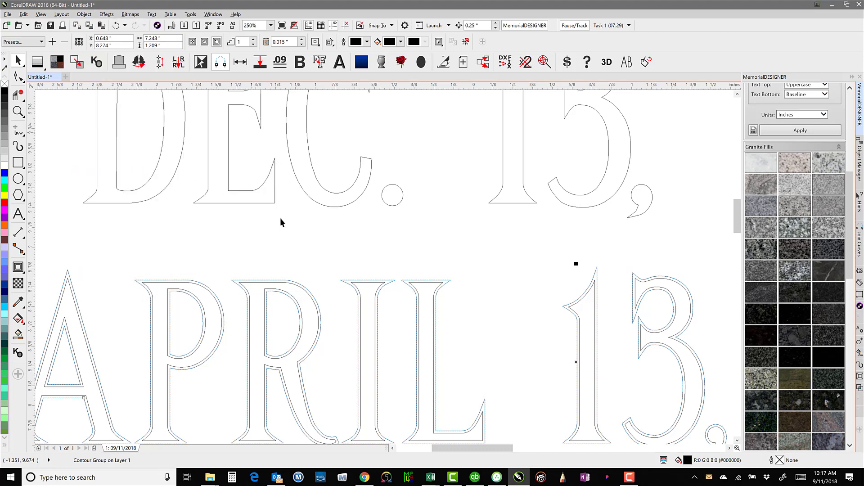
click(380, 264)
Delete the original text inside the APRIL line's outer contour, keeping only the bolder outline
click(376, 286)
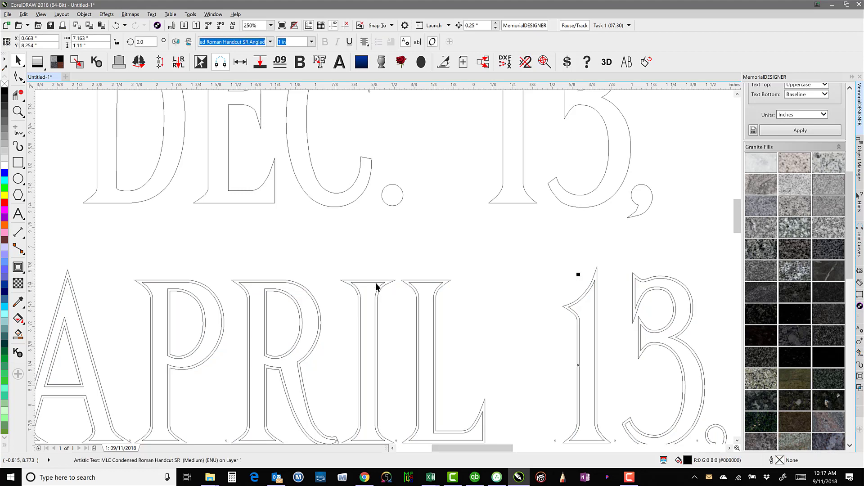
key(Delete)
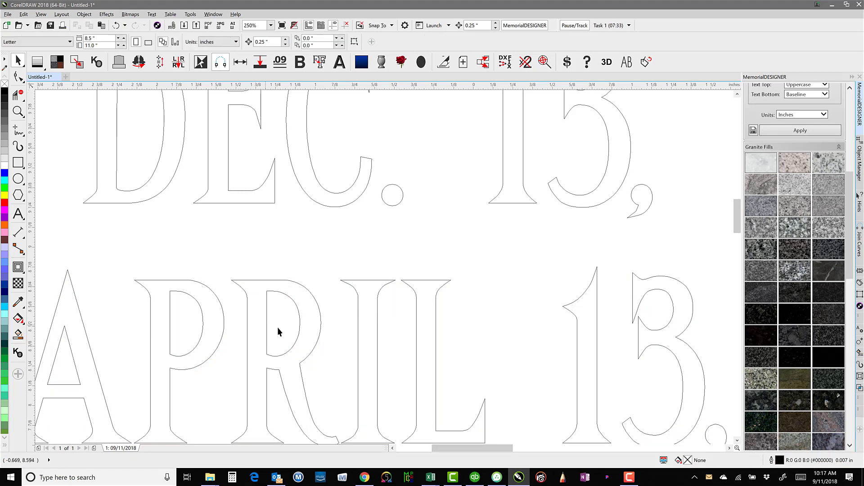
scroll(301, 351, down, 3)
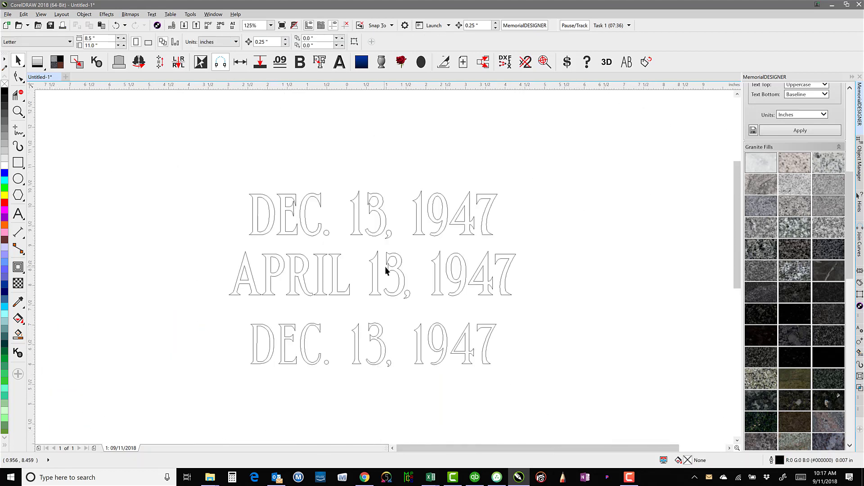
scroll(385, 266, up, 2)
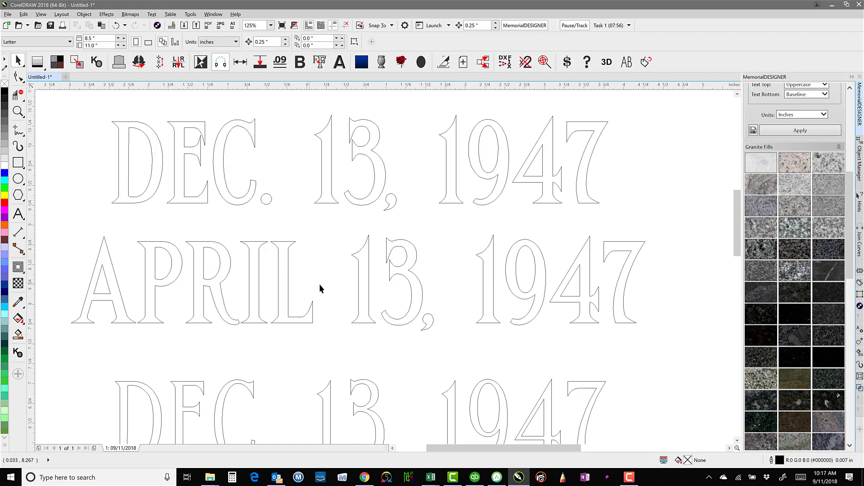
Select the bottom DEC. 13, 1947 text line and examine the top edge of its letter C in wireframe and filled views
scroll(325, 288, down, 1)
scroll(396, 313, up, 1)
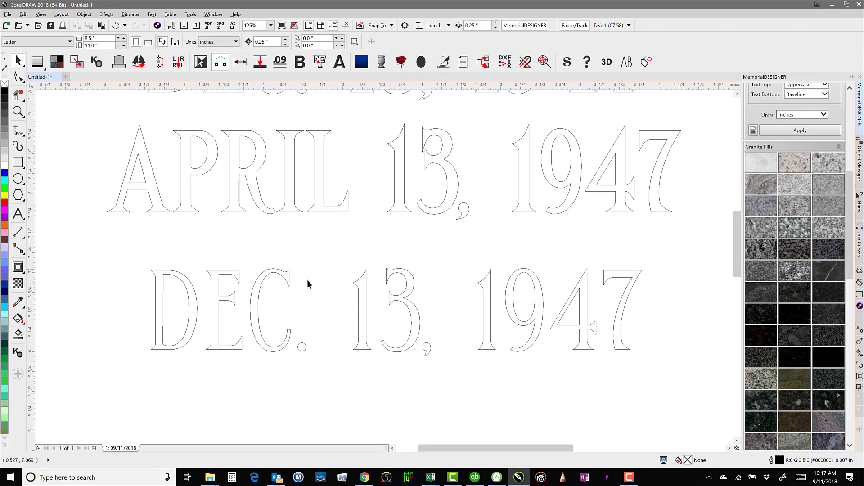
click(276, 269)
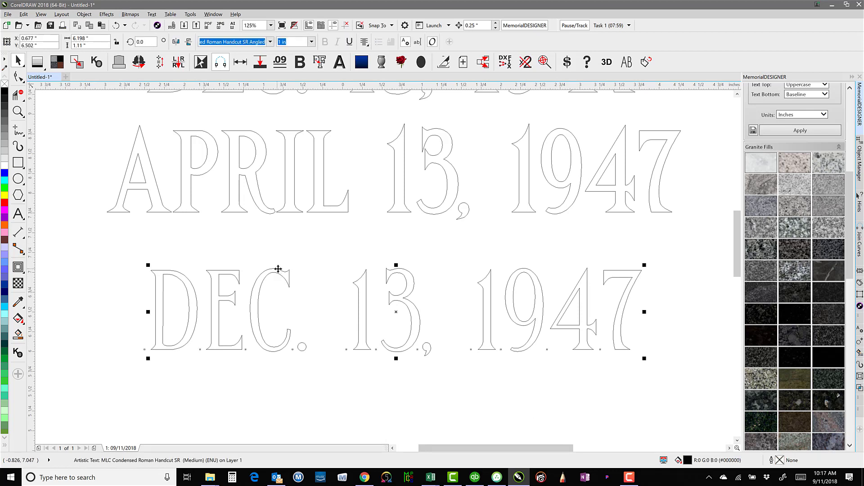
key(shift+F9)
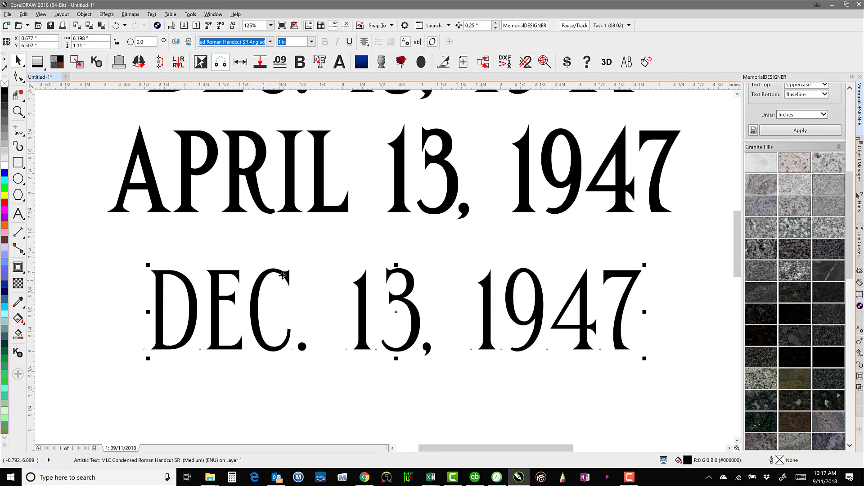
scroll(278, 278, up, 1)
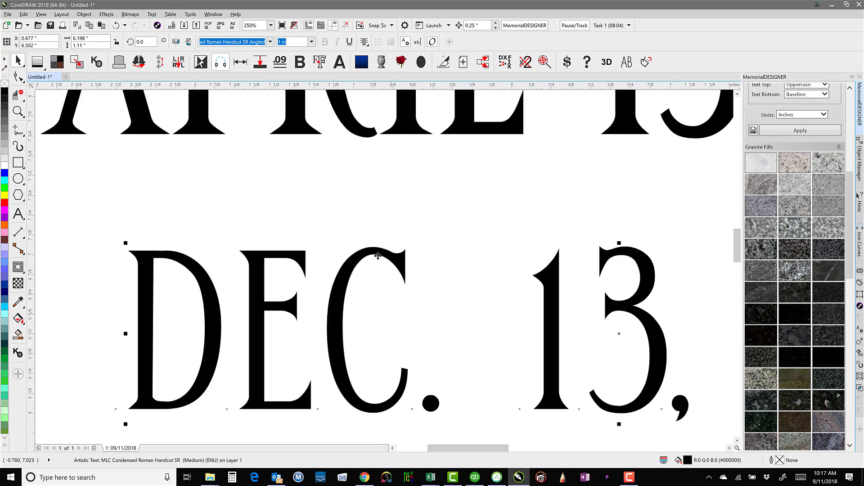
scroll(378, 256, up, 1)
scroll(378, 256, up, 6)
key(shift+F9)
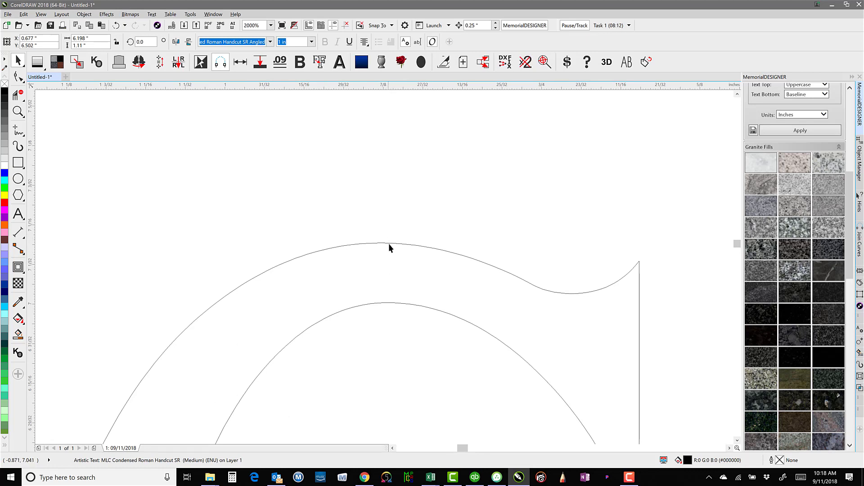
key(shift+F9)
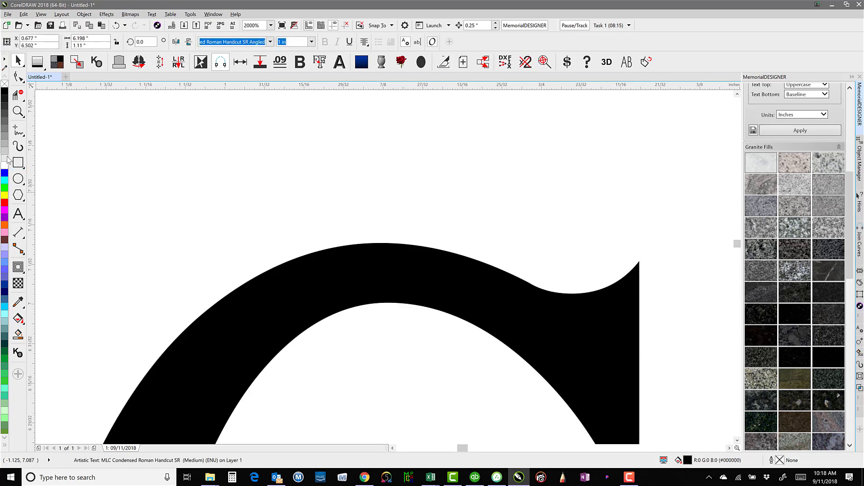
Fill the bottom DEC. 13, 1947 line with light grey #E6E6E6 and give it a black hairline outline
drag(5, 156, 373, 250)
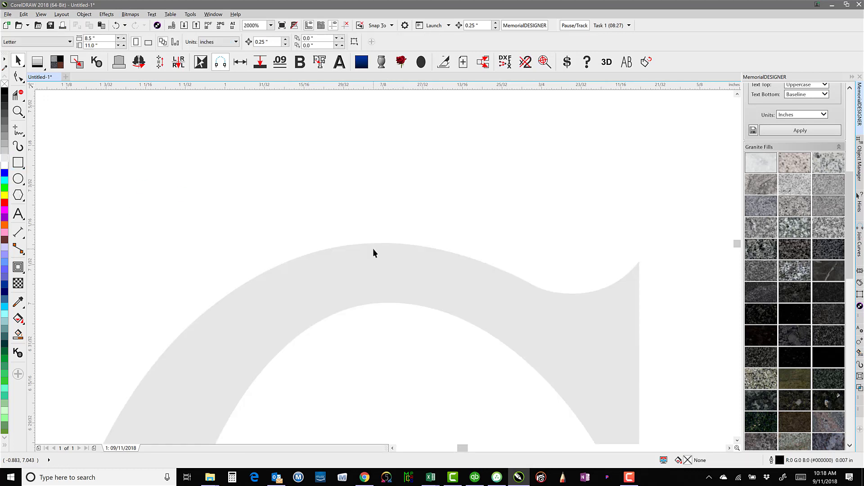
click(373, 253)
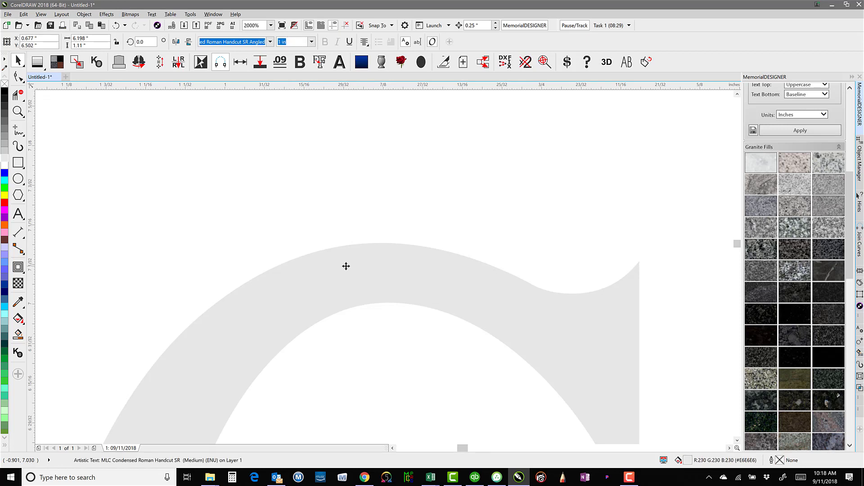
right_click(4, 93)
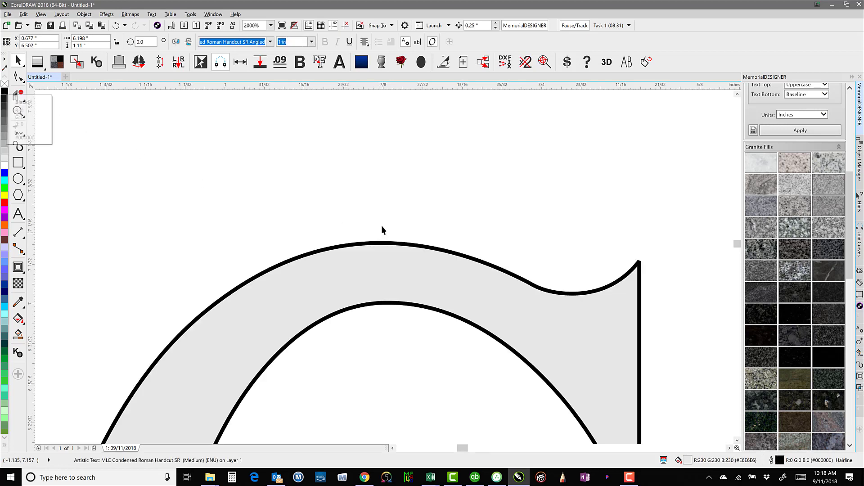
click(358, 234)
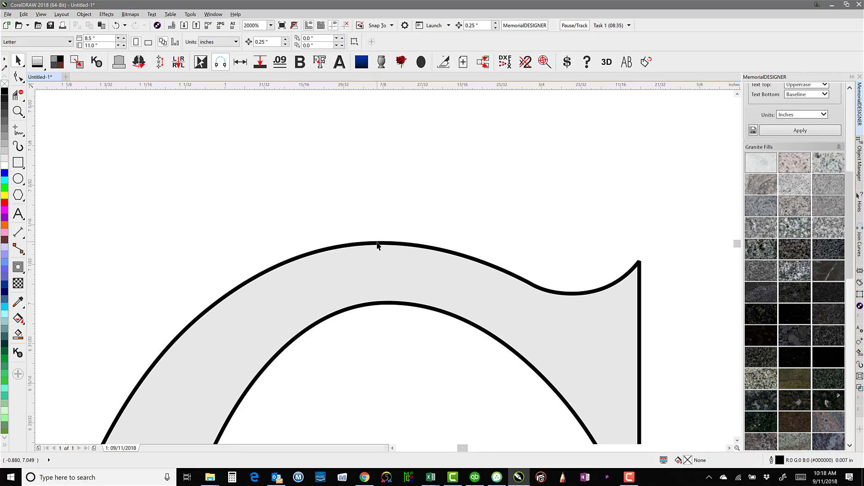
click(378, 246)
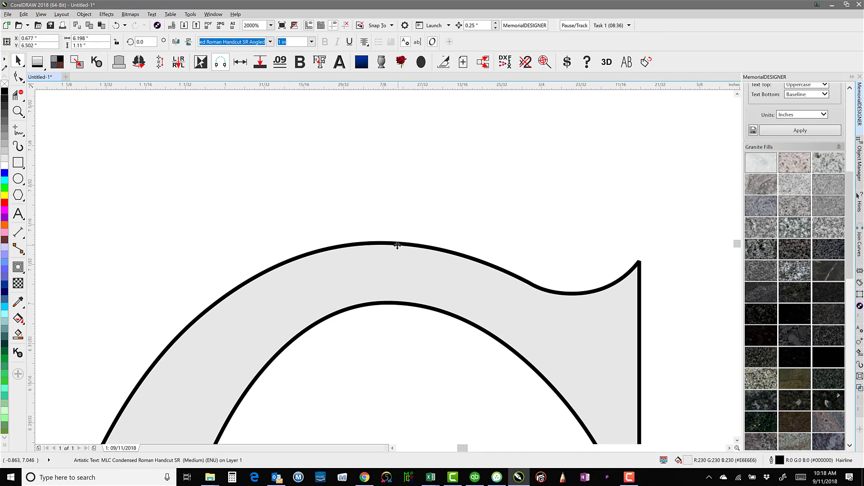
Set the bottom DEC. line's outline width to 0.125 inch and its position to outside outline
scroll(383, 245, up, 5)
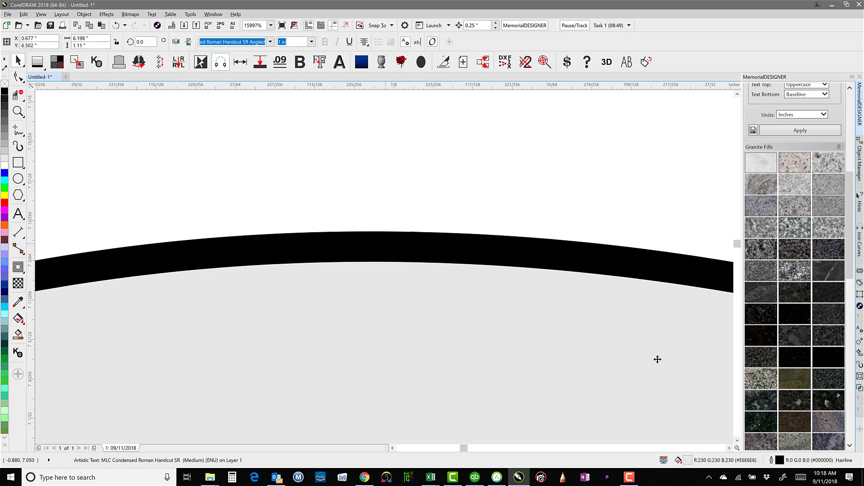
double_click(771, 461)
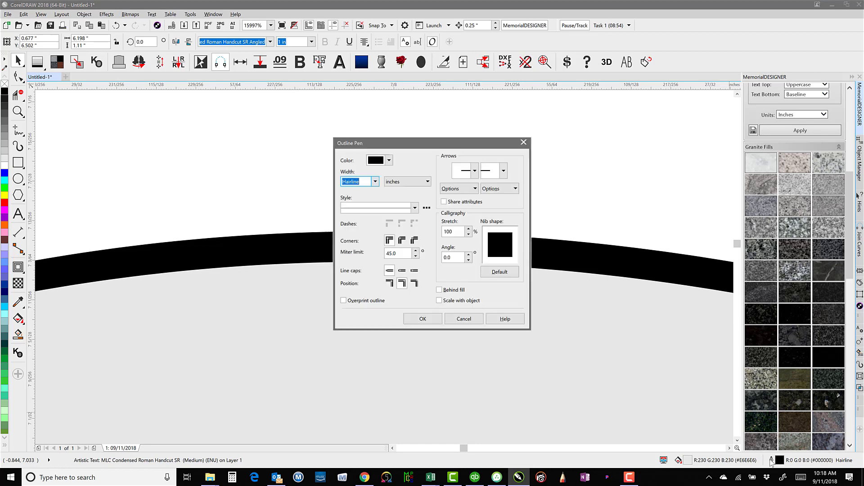
click(375, 182)
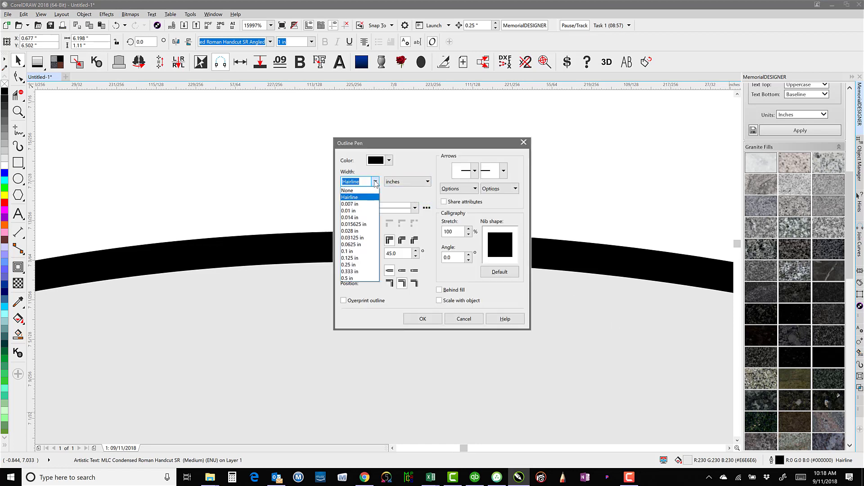
click(349, 251)
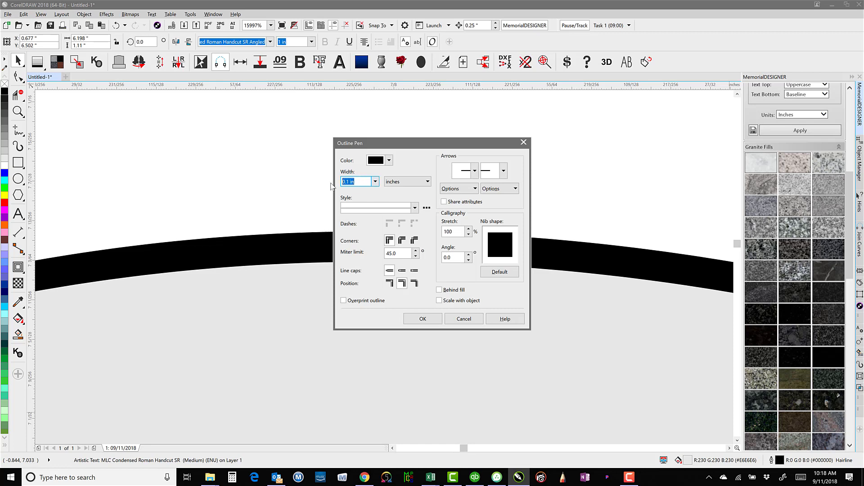
text(.125)
click(390, 285)
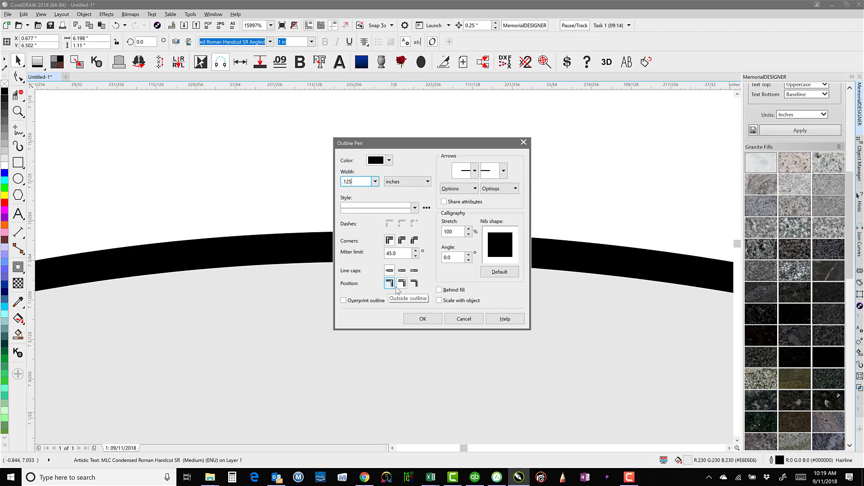
click(414, 283)
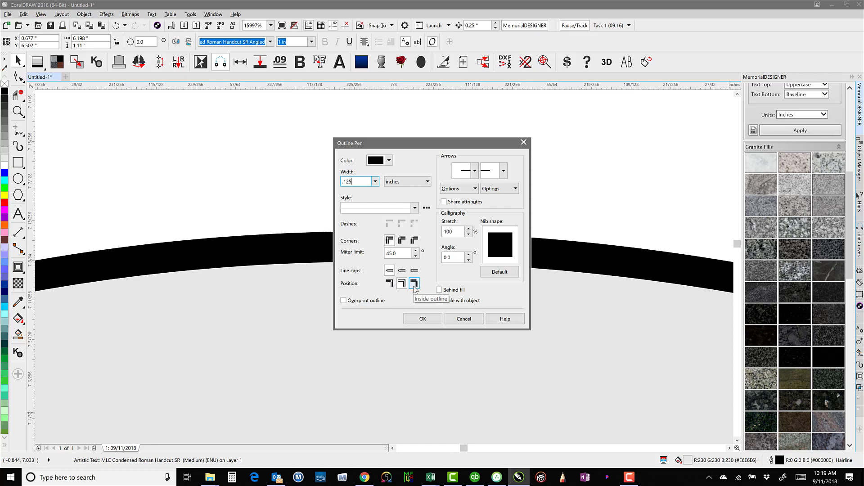
click(389, 284)
click(389, 286)
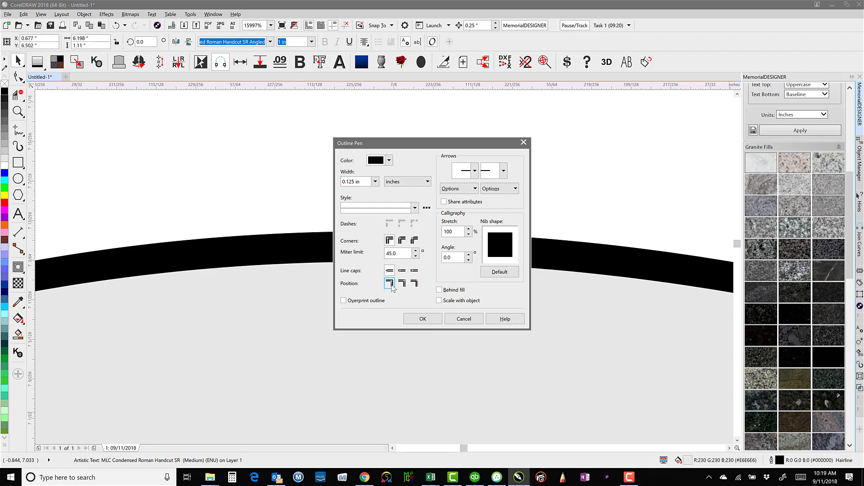
click(423, 319)
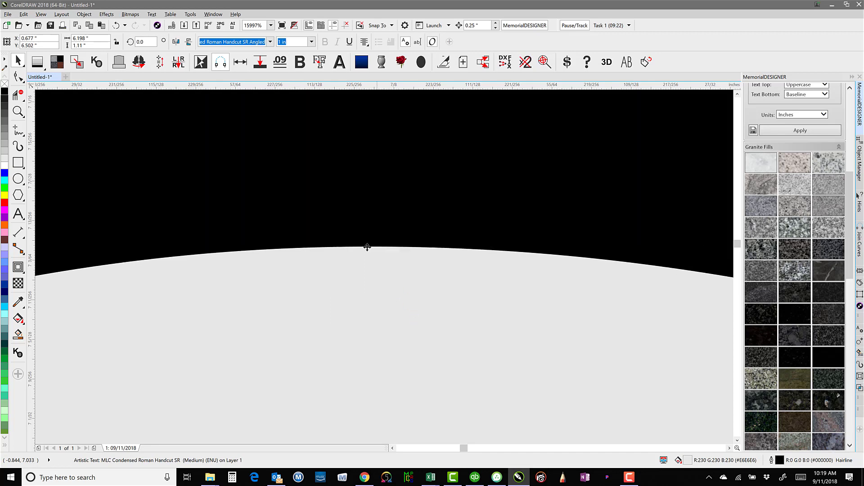
Reduce the bottom DEC. line's outline width to 0.005 inch and deselect the text
scroll(368, 246, down, 6)
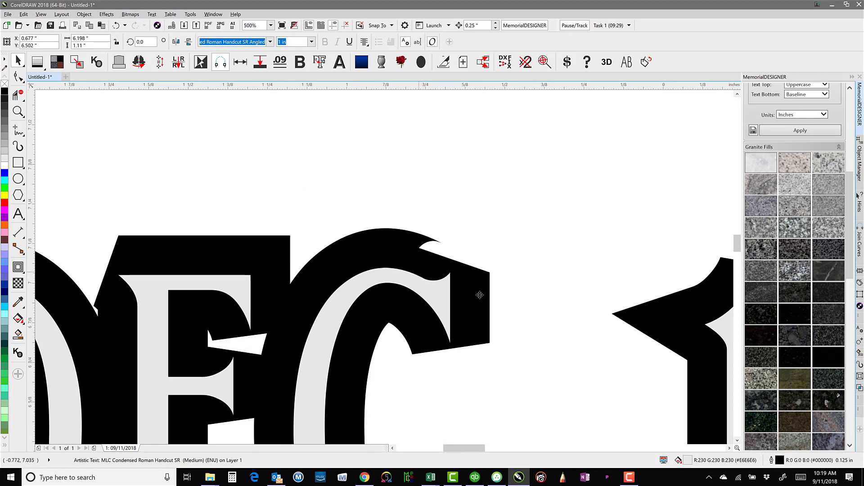
double_click(771, 466)
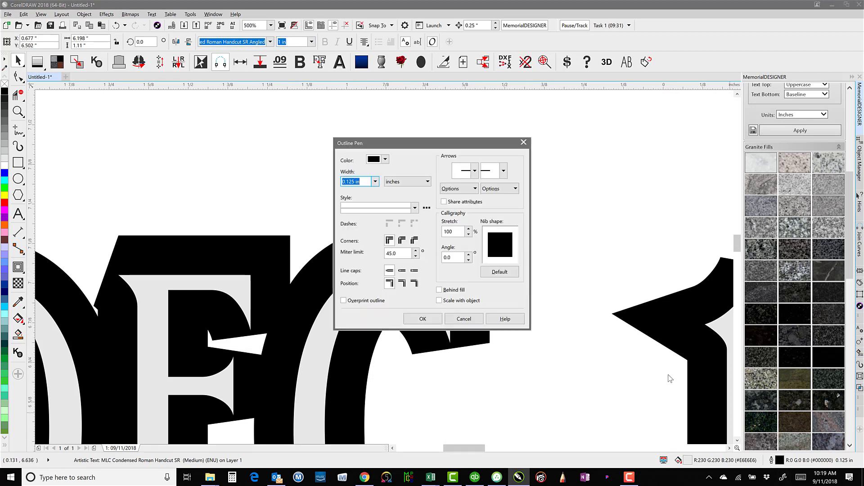
text(.005)
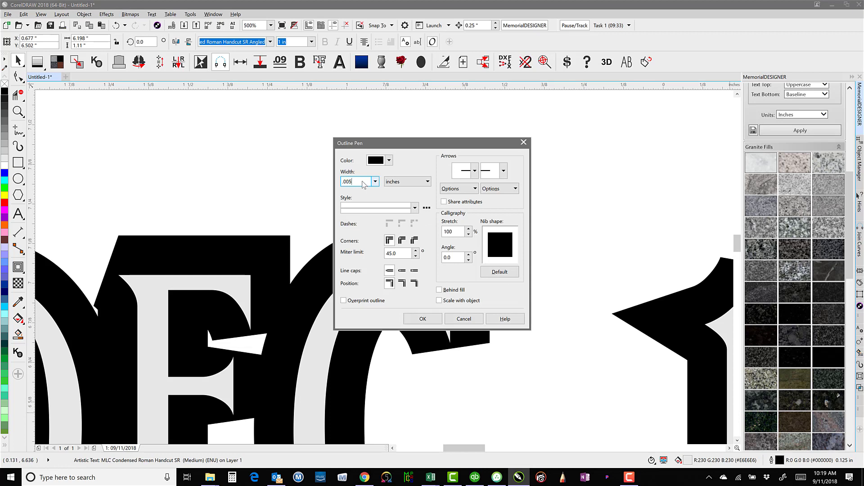
click(423, 318)
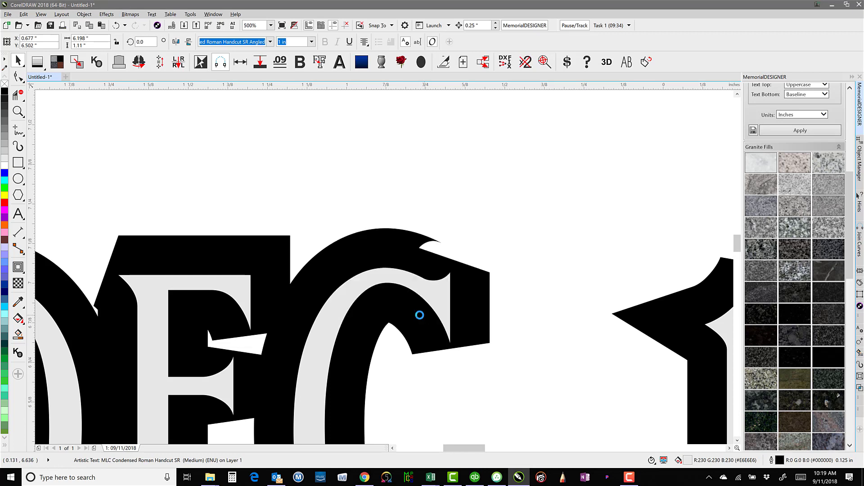
click(369, 256)
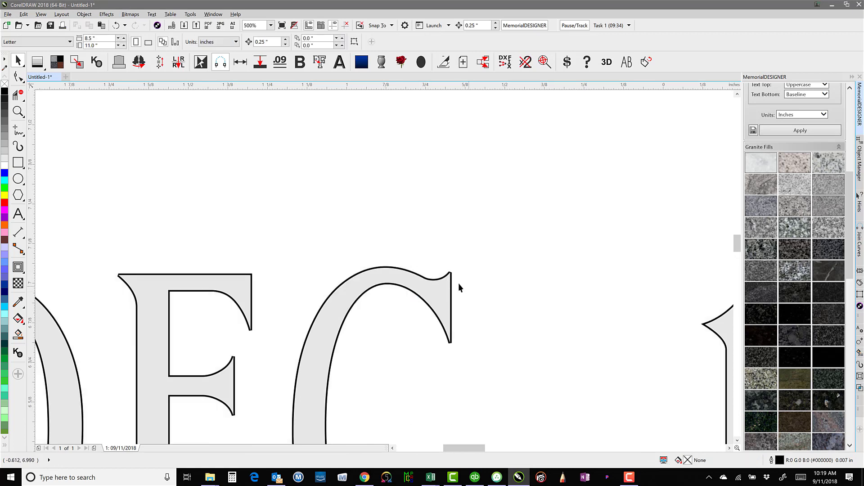
Try an outline miter limit of 179.9 degrees on the bottom DEC. line to sharpen the C's clipped corner
scroll(458, 282, up, 2)
scroll(369, 252, up, 2)
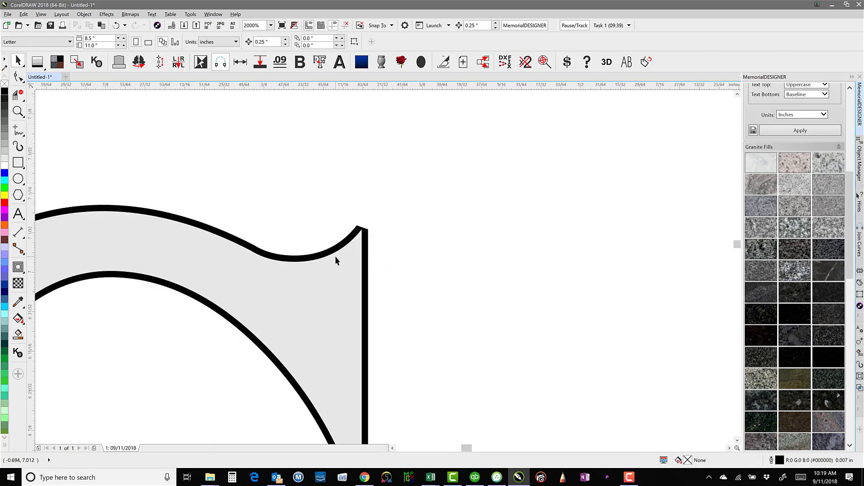
scroll(335, 255, down, 1)
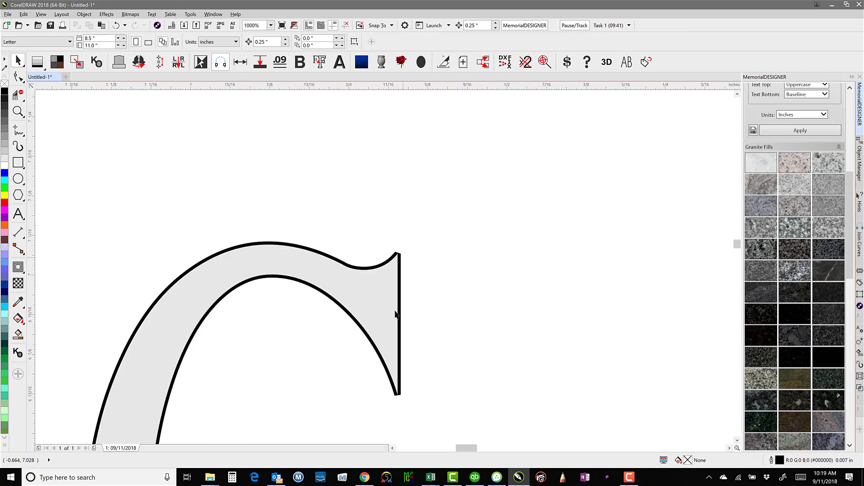
scroll(398, 273, up, 2)
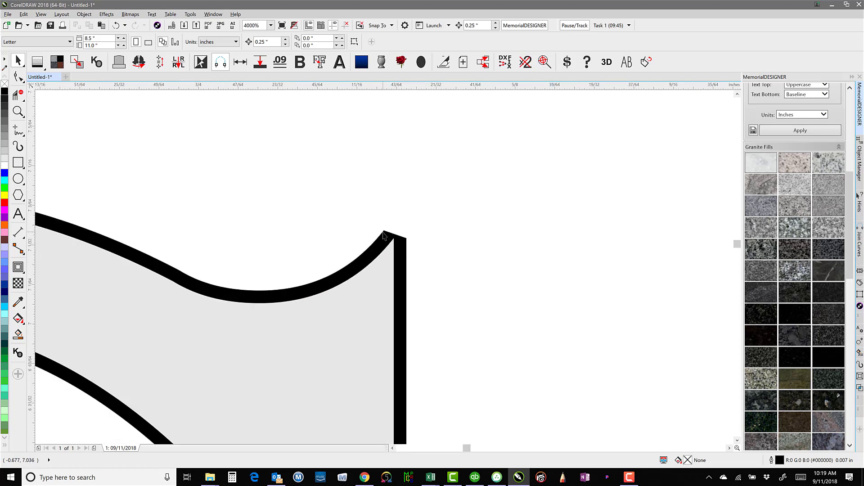
click(400, 257)
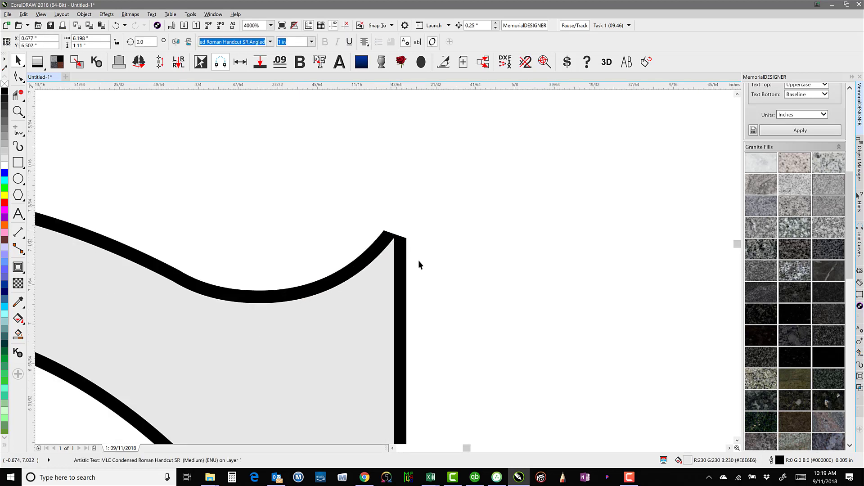
double_click(771, 461)
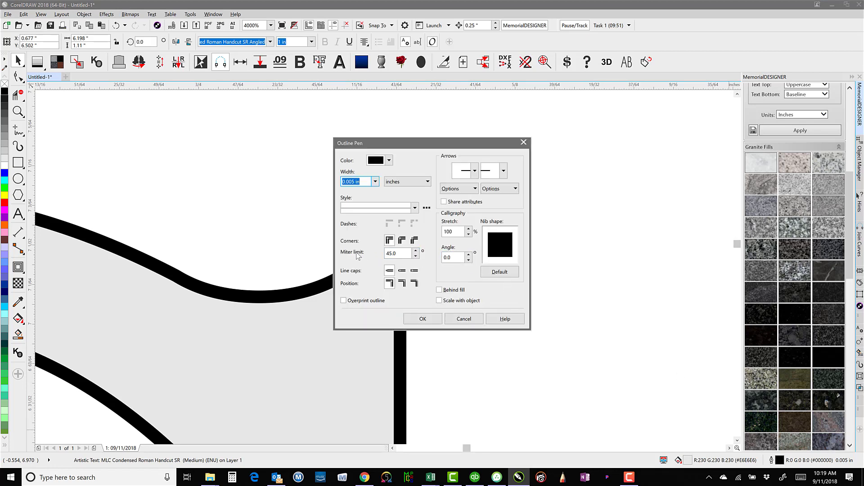
drag(419, 143, 610, 135)
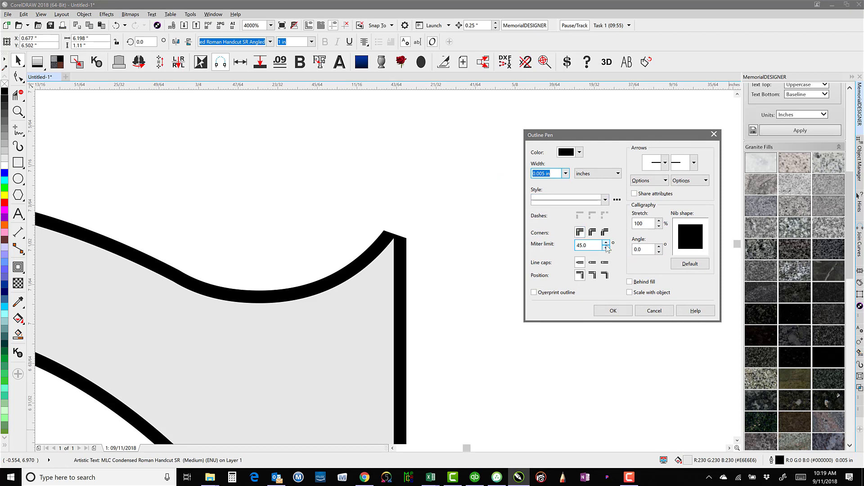
drag(606, 246, 602, 167)
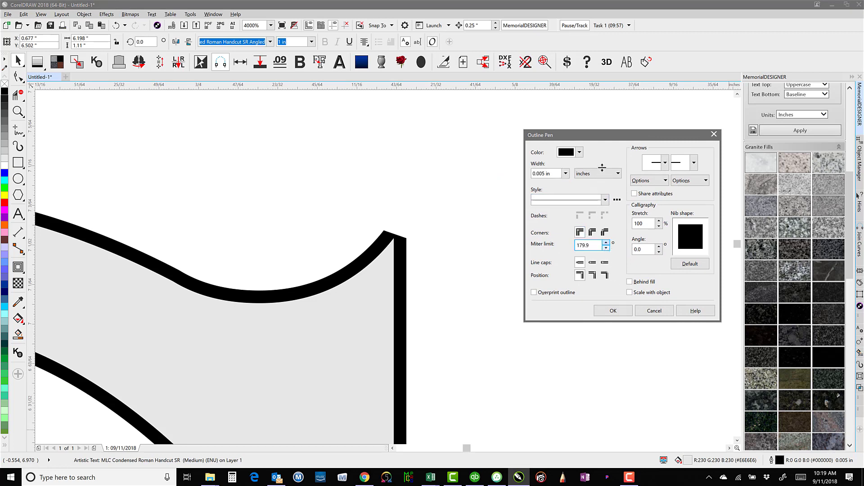
click(612, 310)
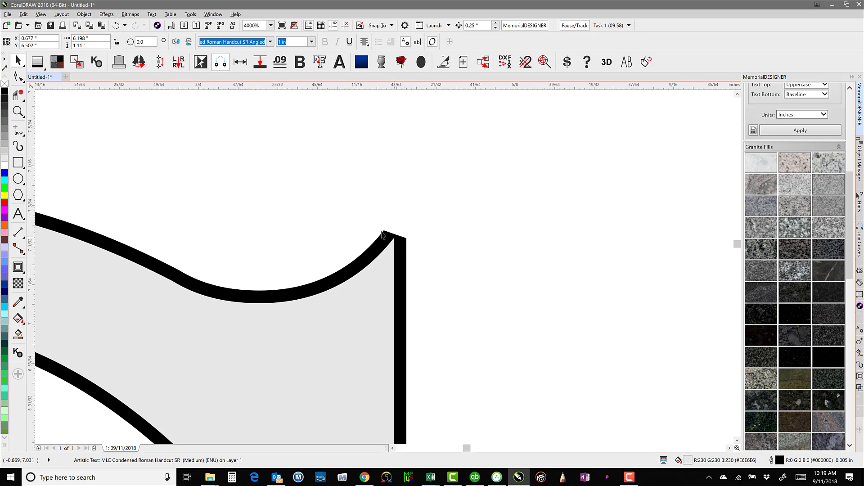
Set the bottom DEC. line's outline miter limit to 0 degrees
double_click(772, 460)
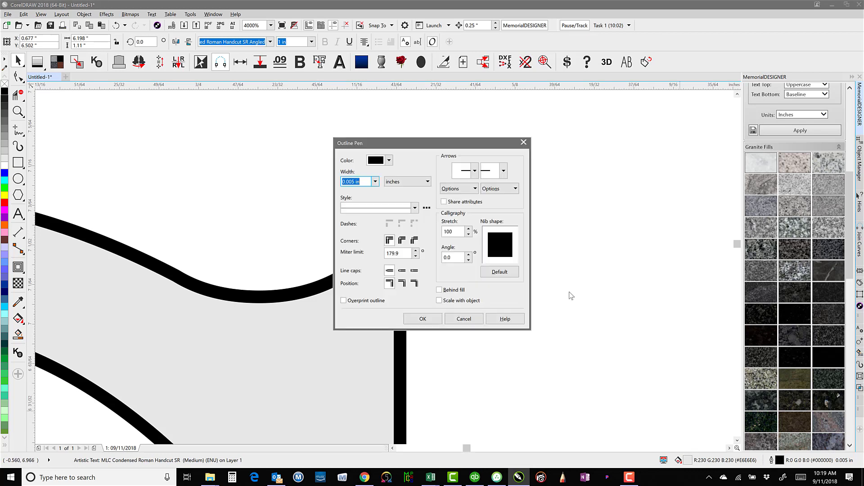
click(408, 256)
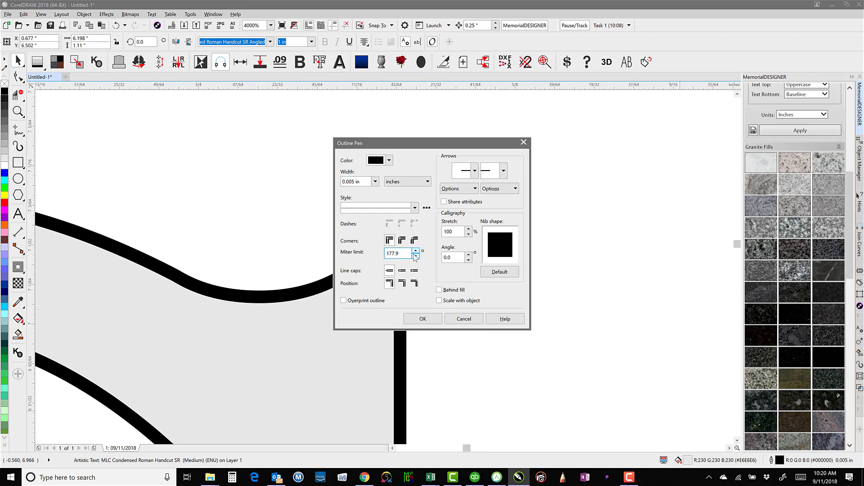
drag(405, 253, 375, 258)
text(0)
click(422, 318)
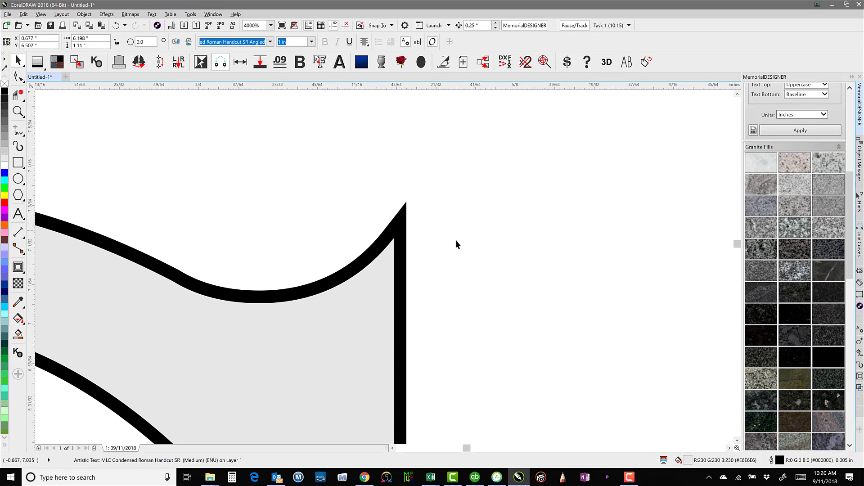
Change the bottom DEC. line's outline to round corners and check the letter C's tips
scroll(379, 264, down, 4)
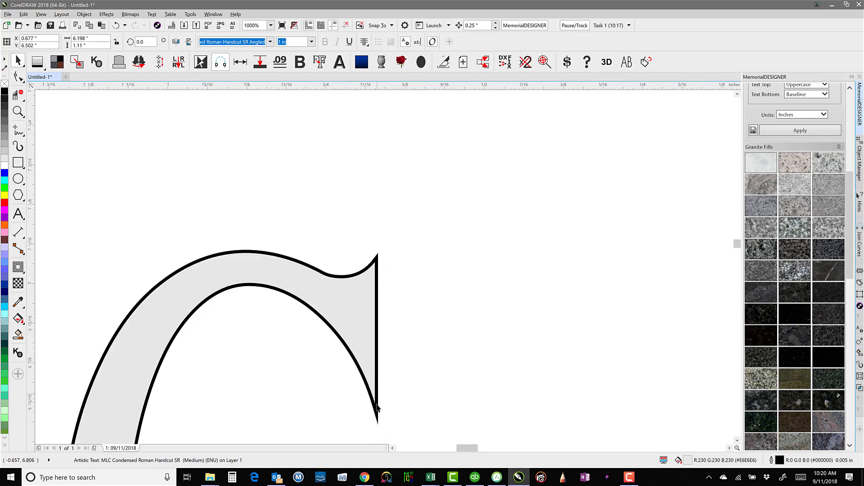
double_click(773, 462)
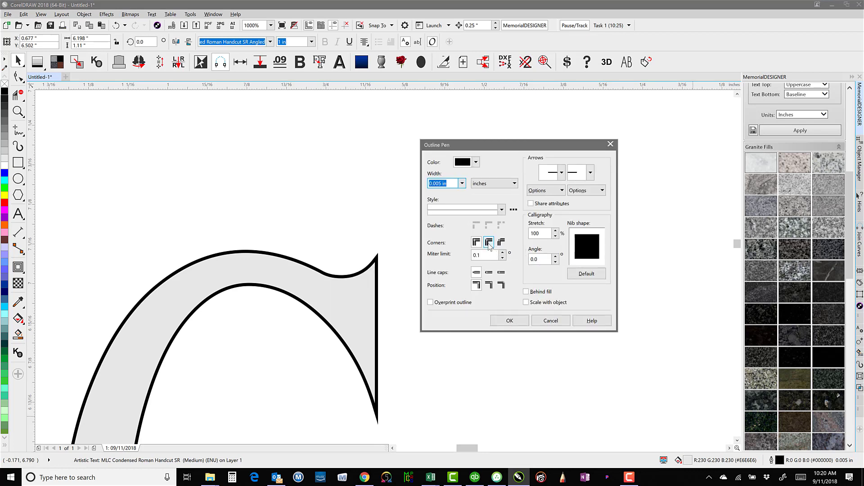
click(489, 242)
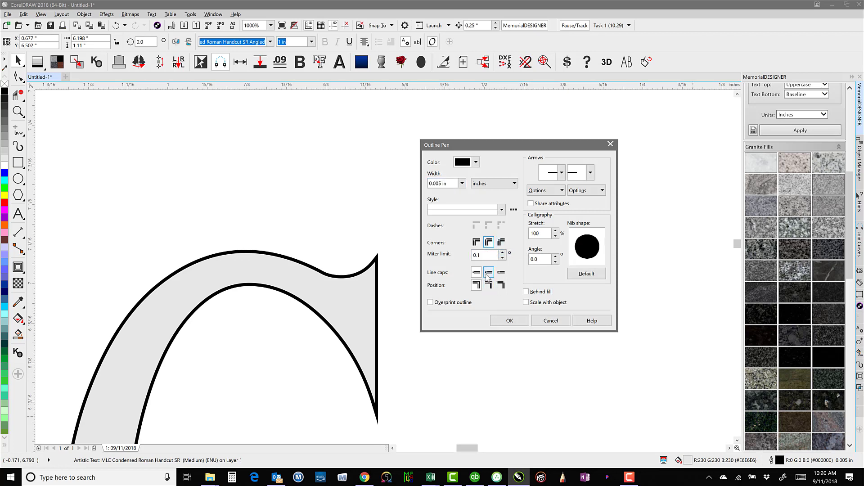
click(509, 320)
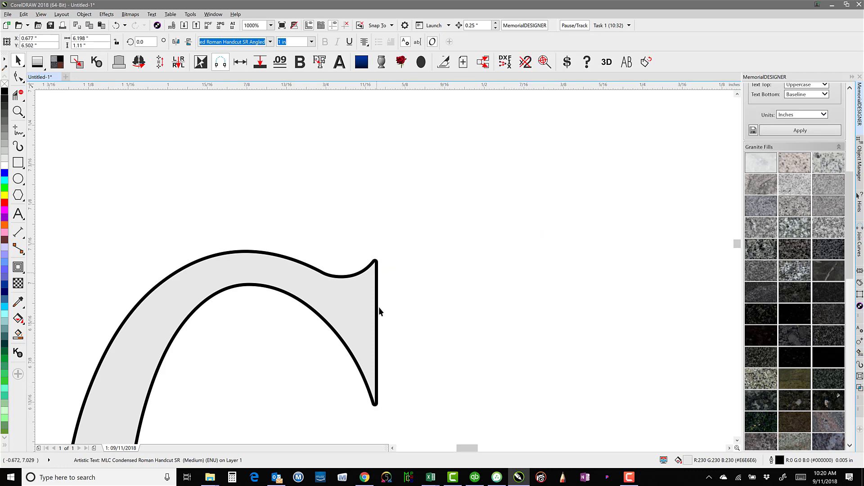
scroll(384, 330, down, 2)
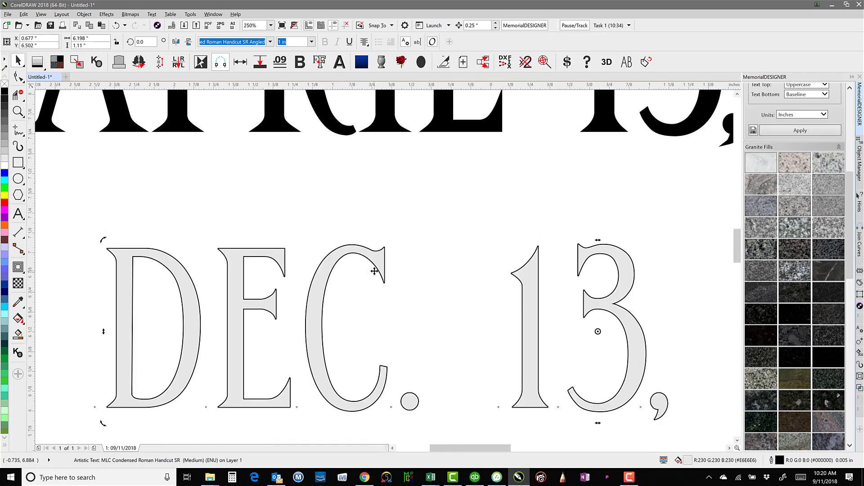
scroll(374, 271, up, 1)
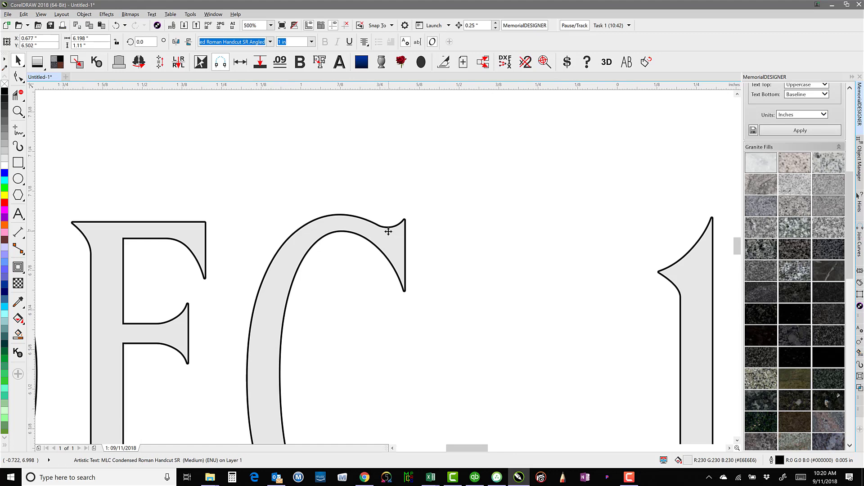
scroll(386, 250, down, 2)
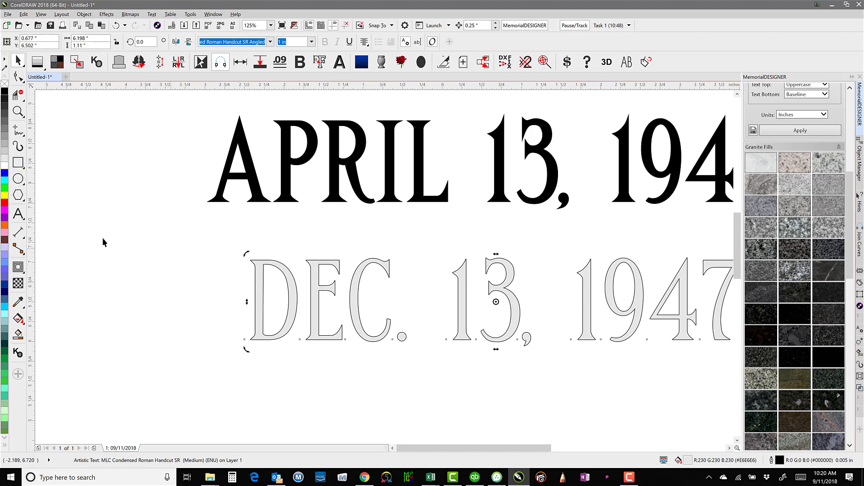
Replace the word DEC. in the bottom date line with APRIL and deselect the text
click(18, 214)
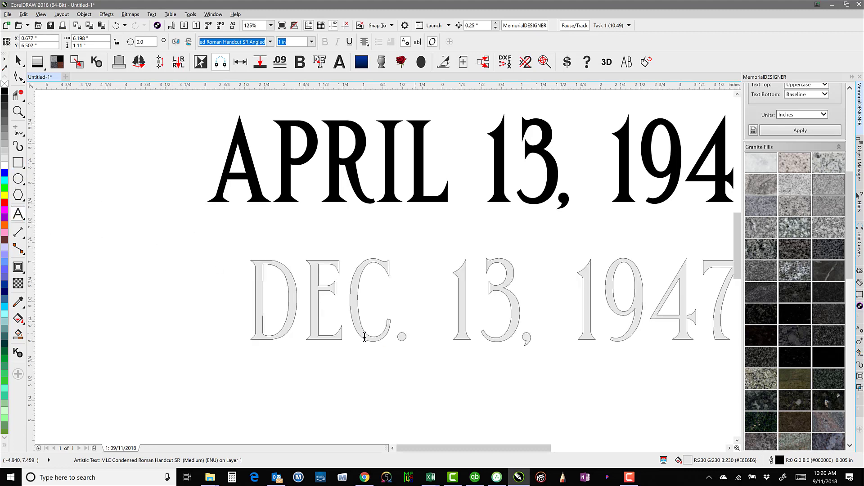
double_click(240, 332)
text(APRIL)
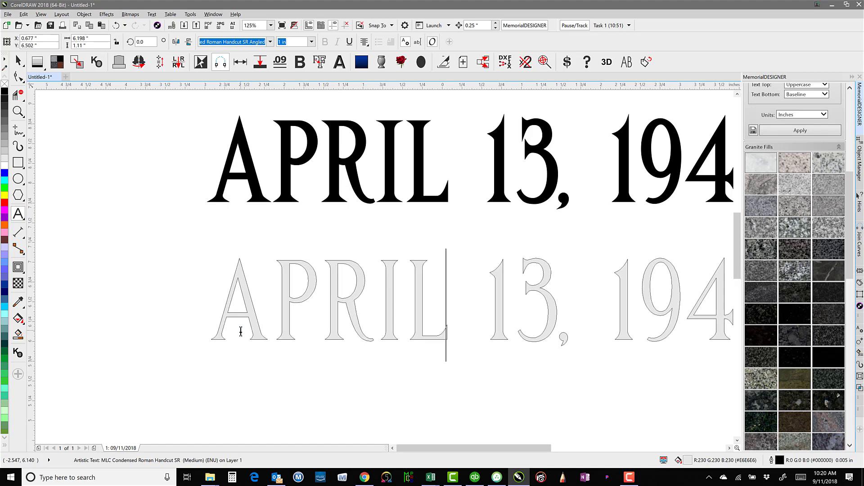
click(18, 62)
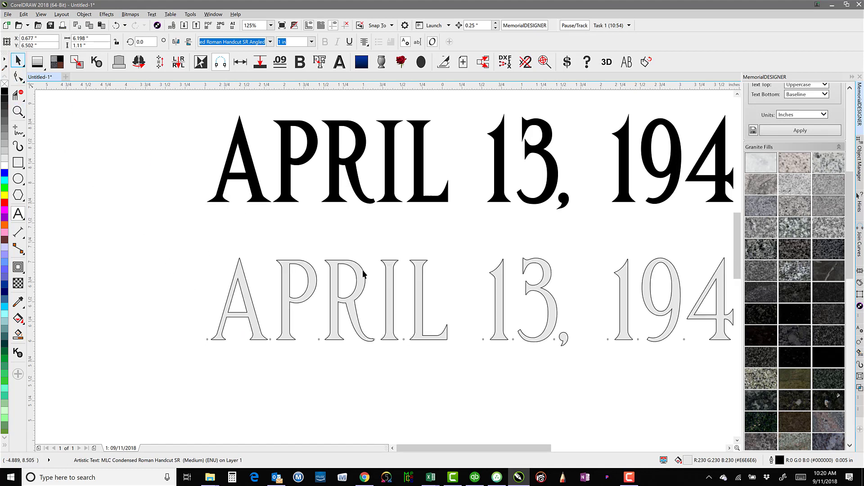
click(421, 229)
Convert the outline of the bottom APRIL line to a separate object
scroll(421, 269, up, 2)
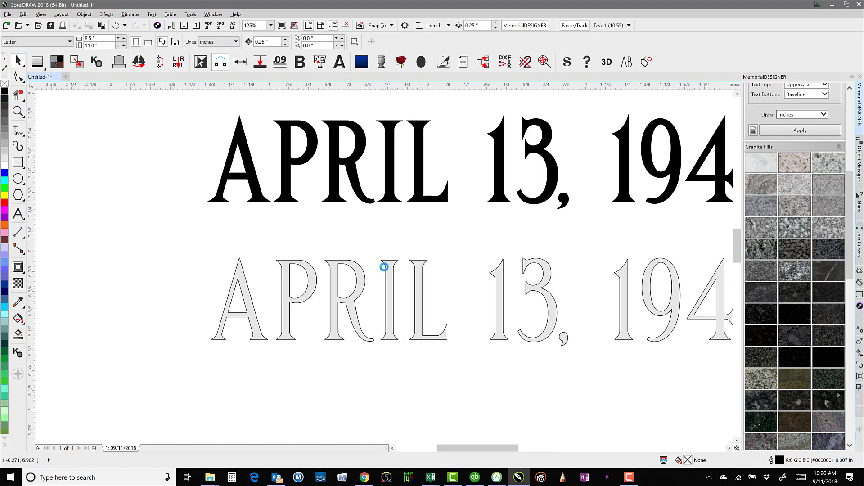
click(296, 226)
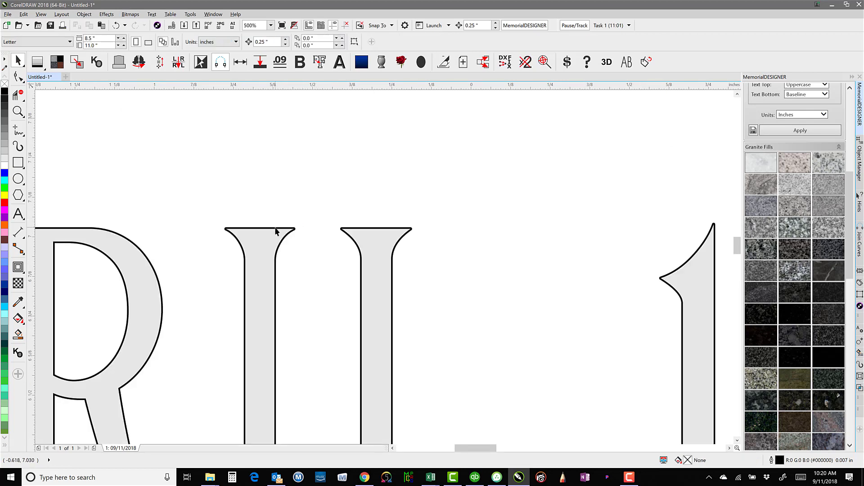
click(276, 231)
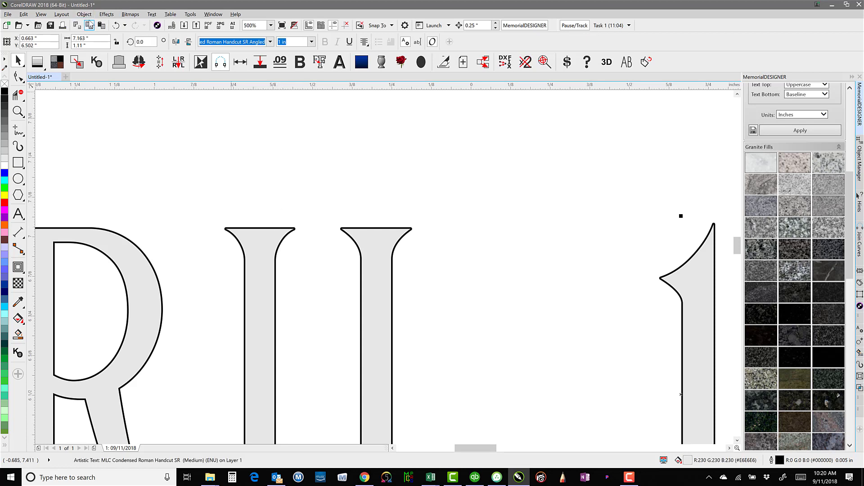
click(85, 15)
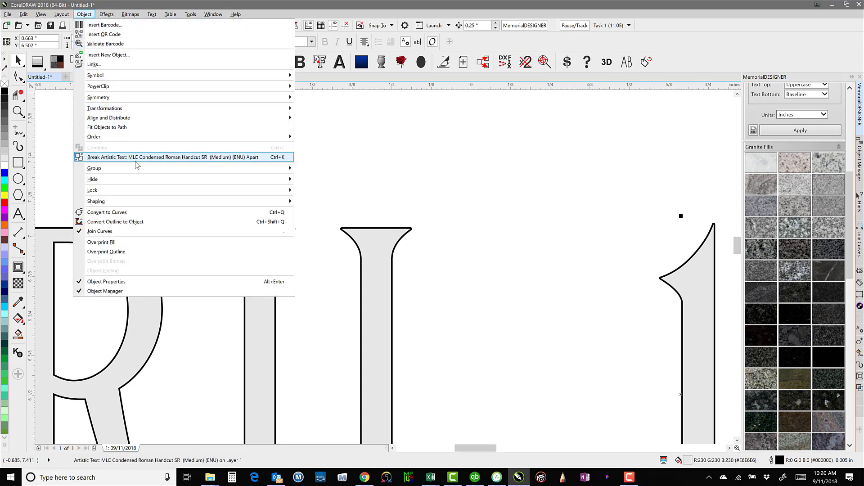
click(127, 222)
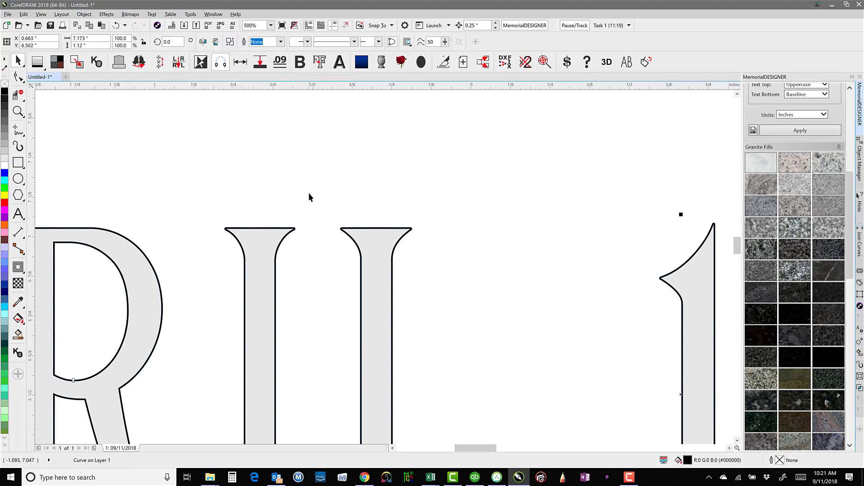
Switch to wireframe view and examine the outline object around the bottom line's letter P
scroll(315, 253, down, 1)
key(shift+F9)
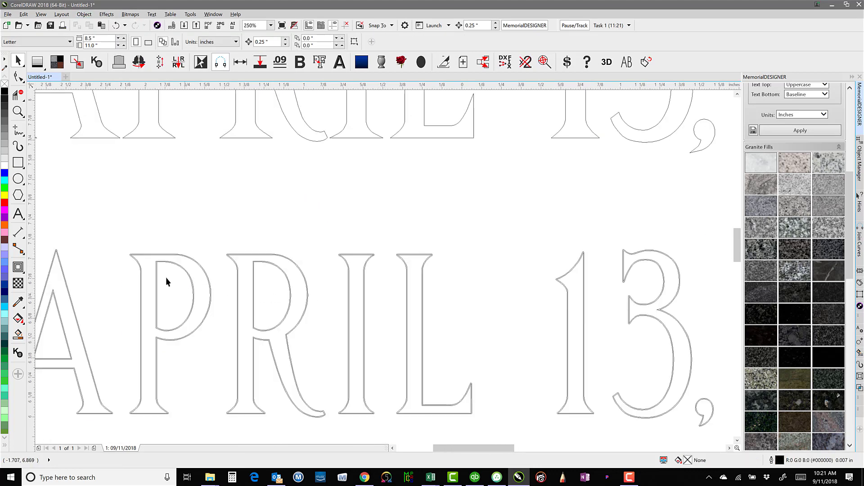
scroll(165, 275, up, 1)
scroll(381, 272, up, 1)
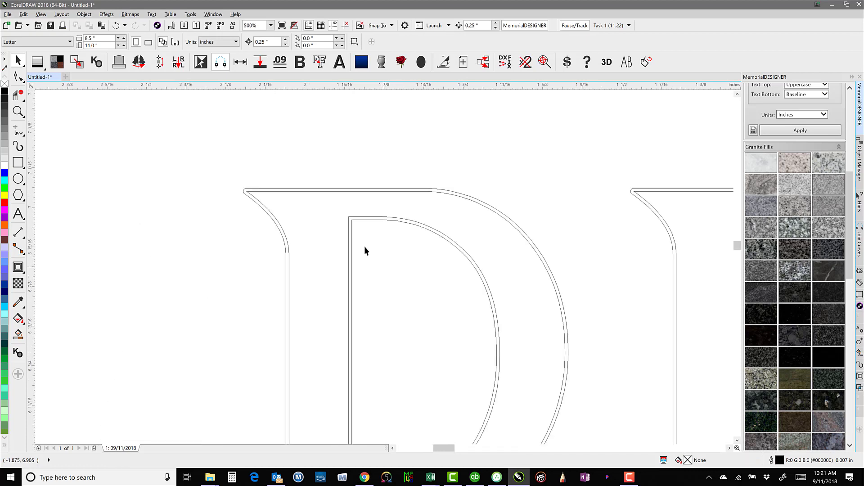
Move the converted outline object away from the bottom lettering to compare them, undoing each test move
click(353, 221)
drag(369, 236, 375, 245)
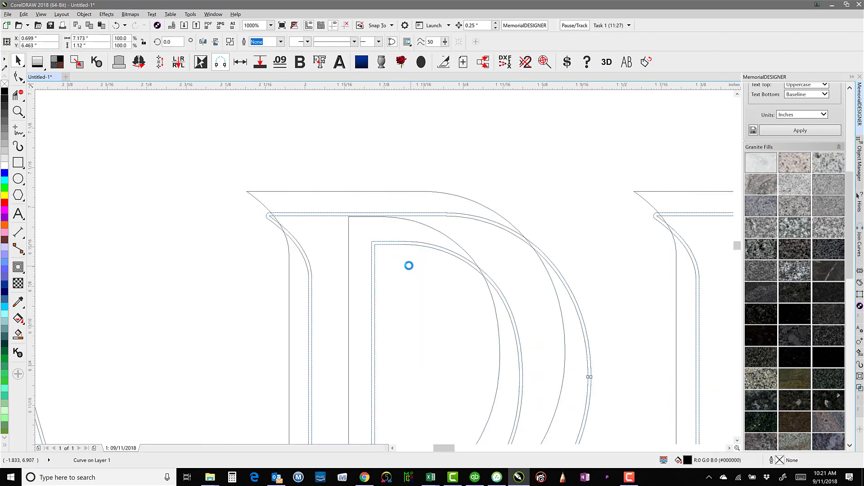
key(ctrl+z)
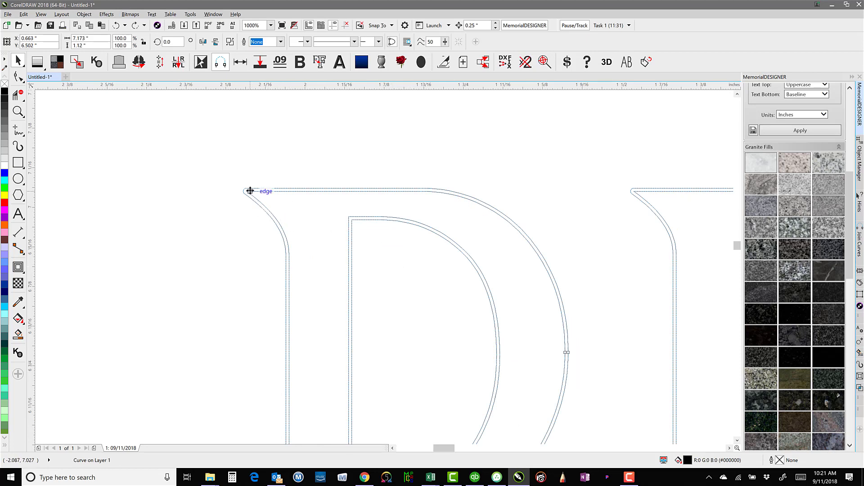
drag(247, 189, 193, 162)
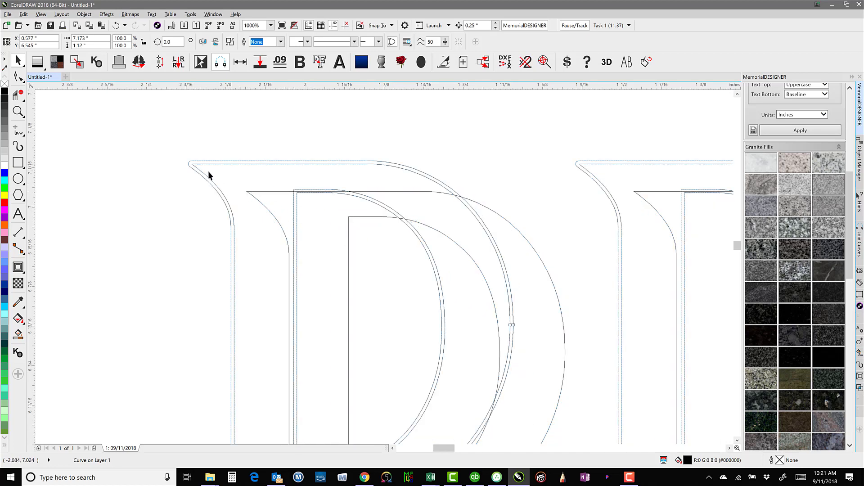
drag(201, 162, 84, 128)
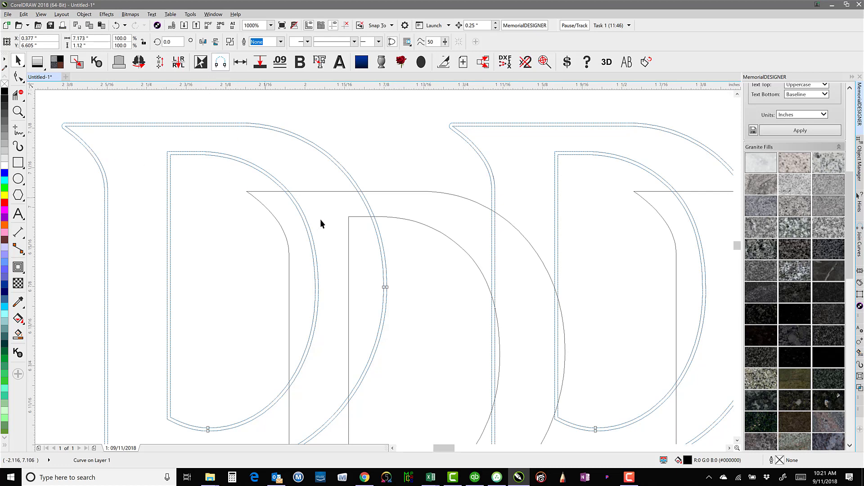
key(ctrl+z)
key(ctrl+z)
Weld the bottom APRIL text and its outline object into a single curve, undoing a test move of the result
scroll(559, 247, down, 1)
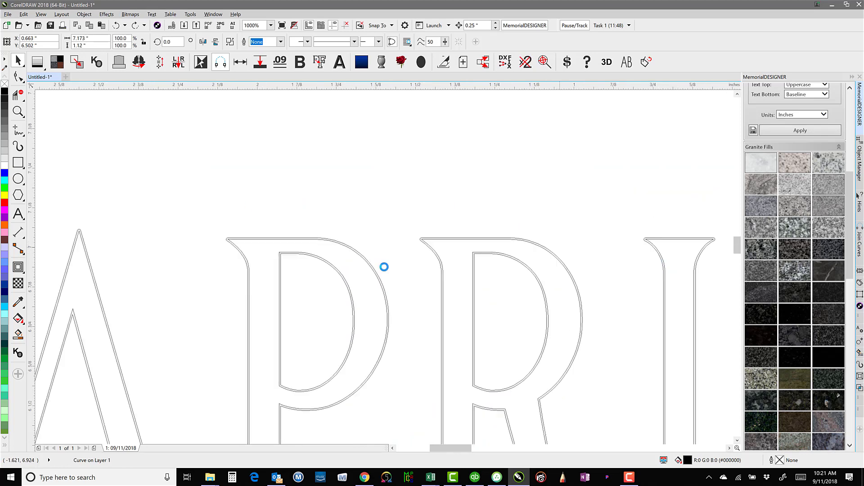
scroll(384, 267, down, 5)
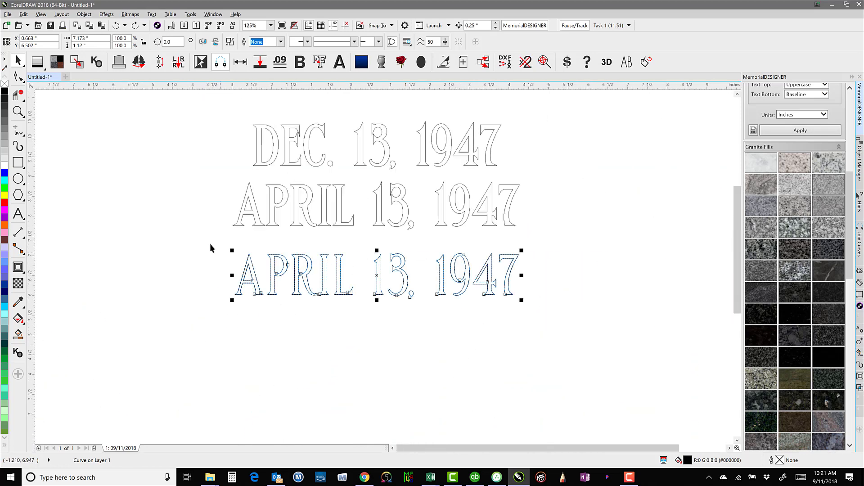
drag(210, 244, 558, 323)
scroll(384, 267, up, 3)
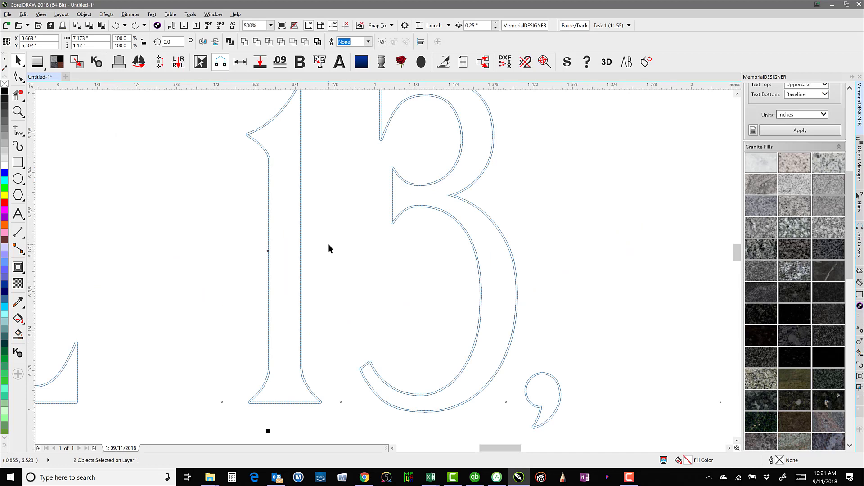
key(ctrl+l)
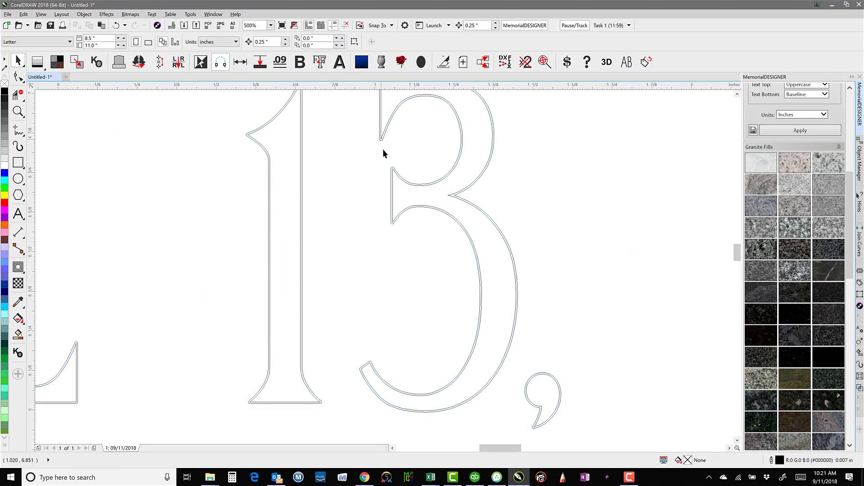
drag(383, 150, 351, 212)
key(ctrl+z)
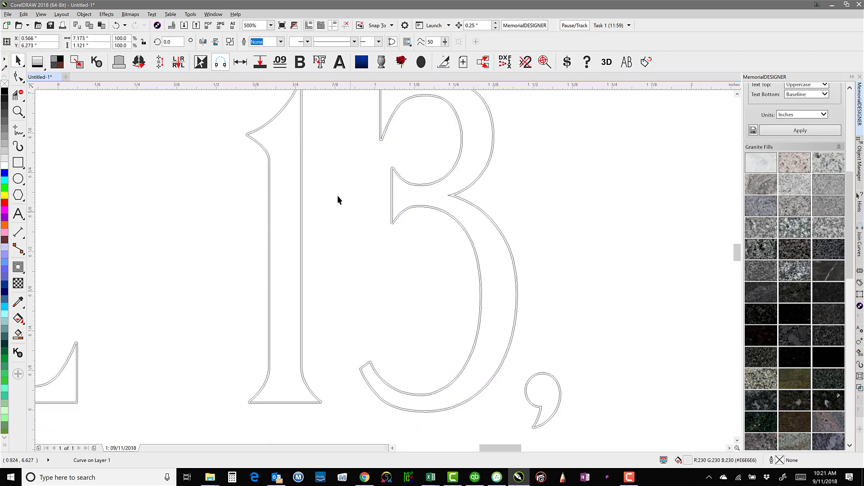
key(ctrl+shift+z)
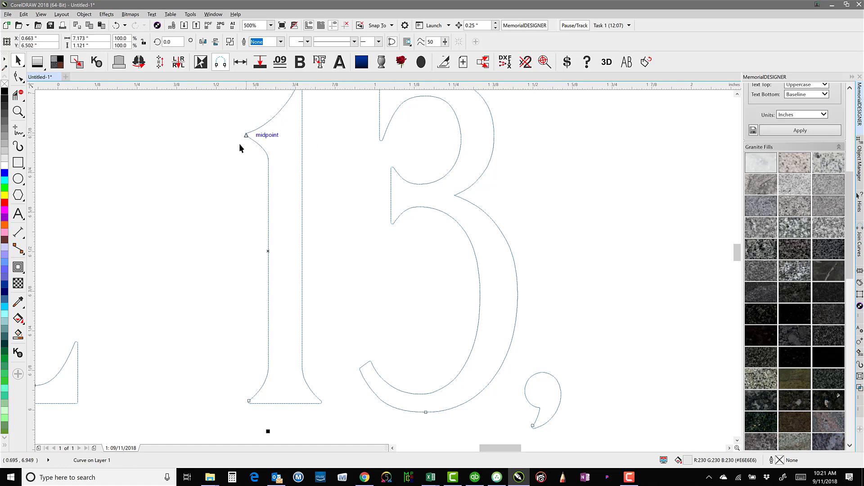
Undo the weld and the outline conversion on the bottom APRIL line to restore editable text, and deselect it
scroll(277, 207, down, 1)
click(277, 207)
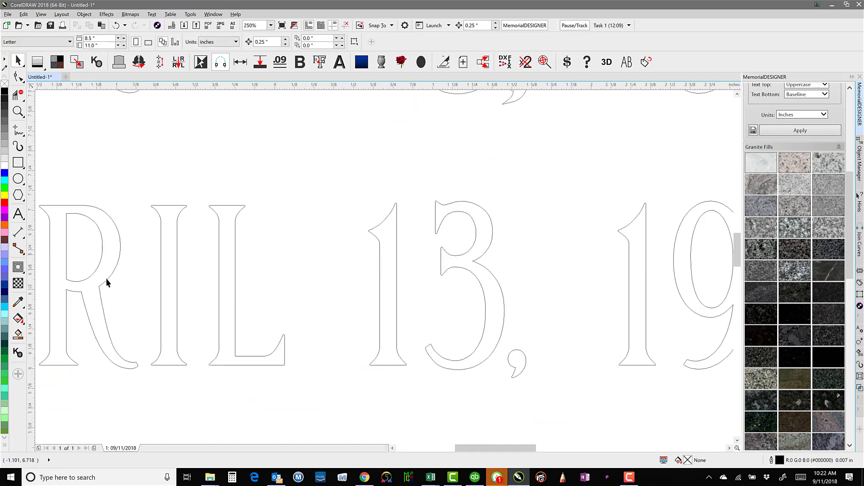
scroll(107, 282, down, 1)
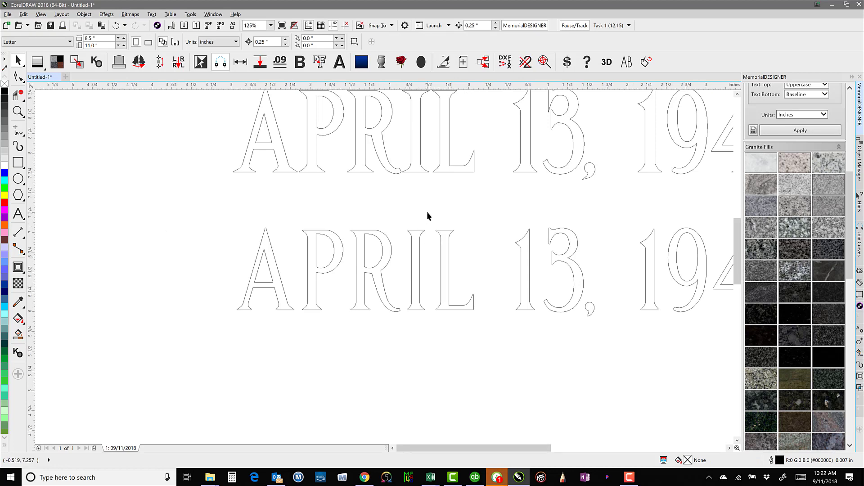
key(ctrl+z)
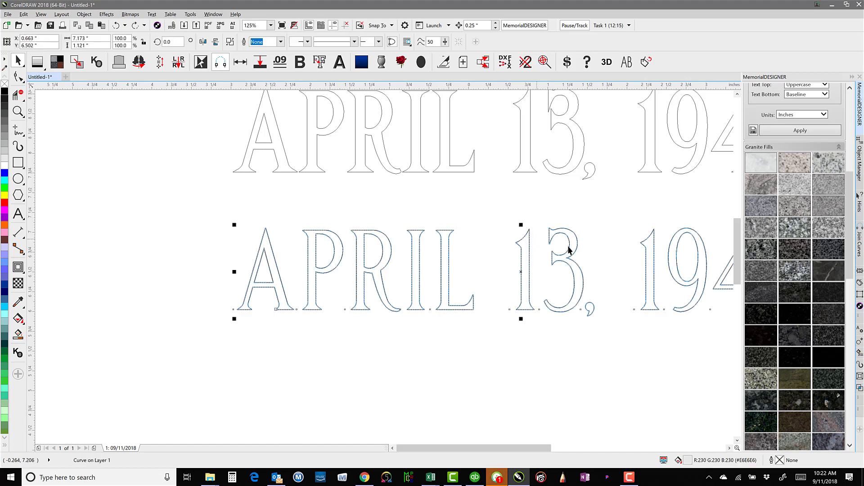
scroll(589, 252, down, 1)
scroll(362, 274, up, 1)
click(266, 238)
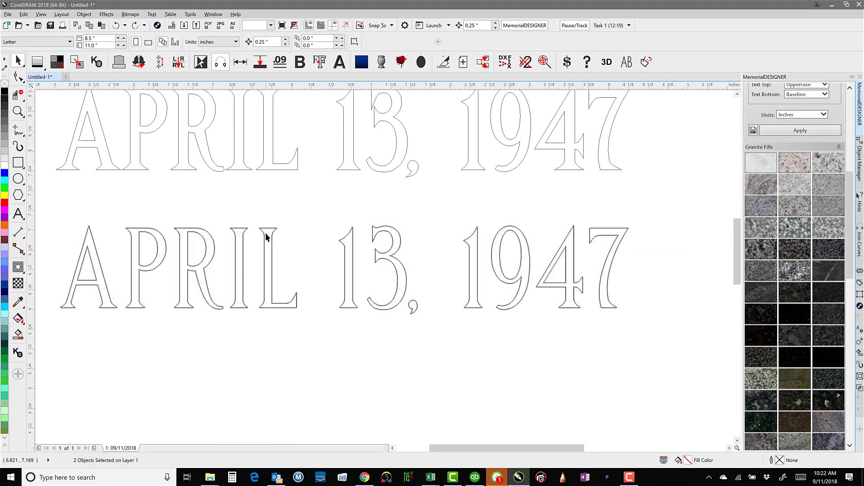
key(ctrl+z)
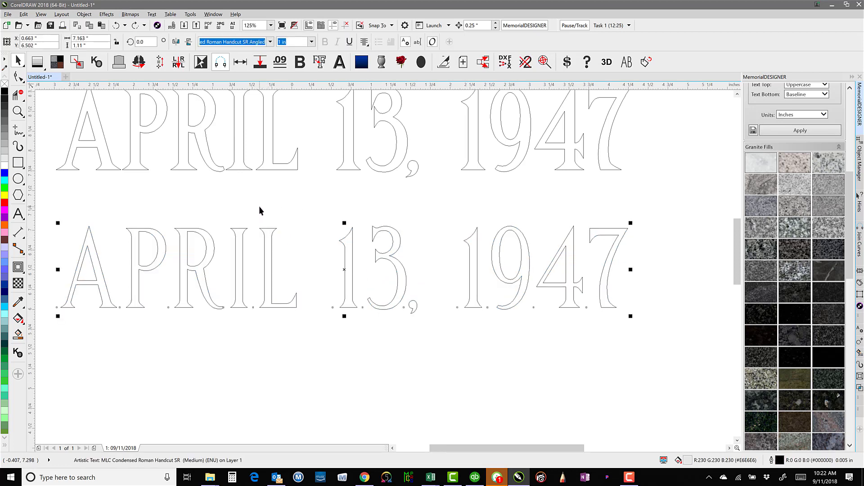
click(259, 208)
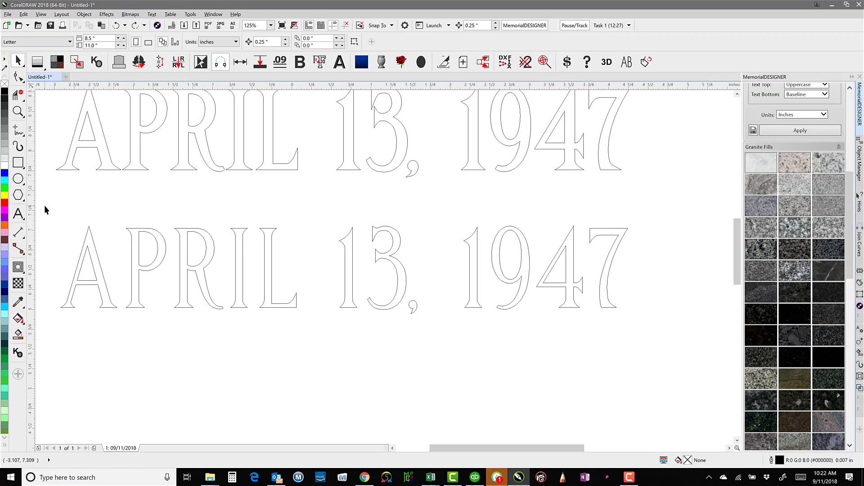
drag(44, 210, 681, 364)
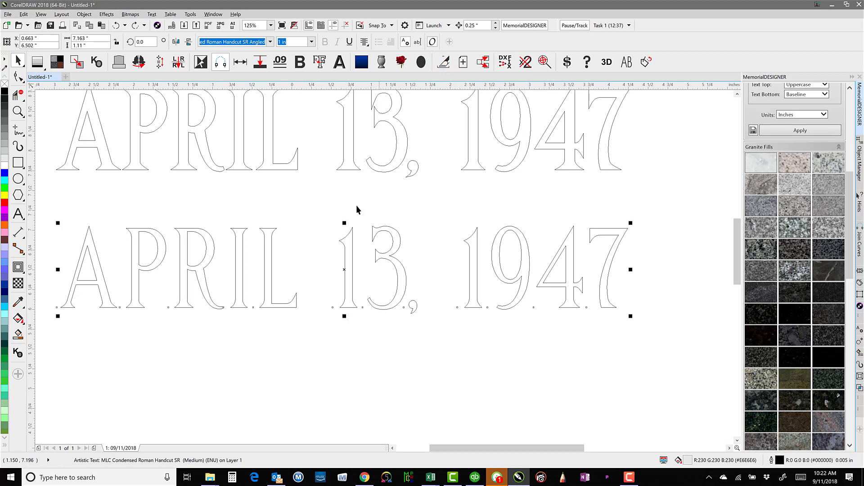
click(299, 211)
click(265, 237)
click(297, 205)
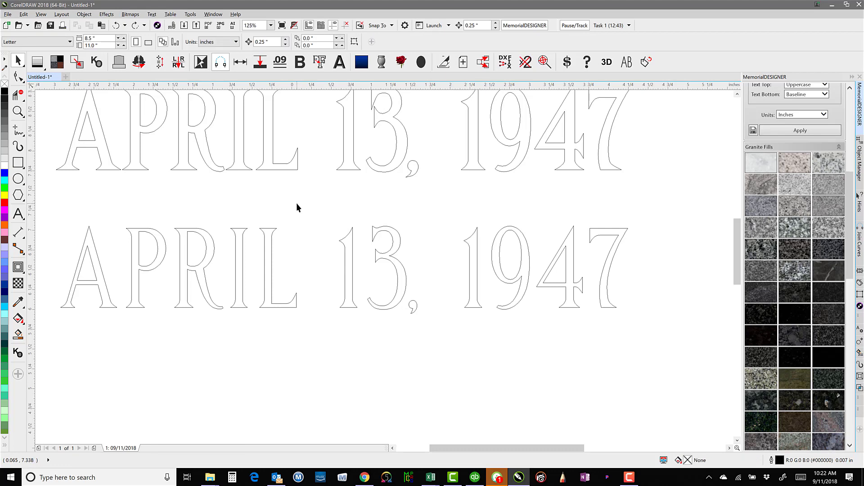
key(F4)
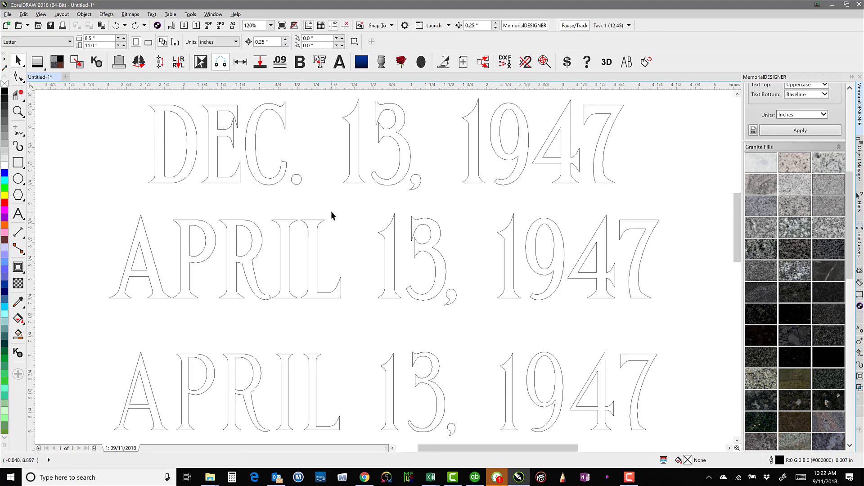
click(312, 358)
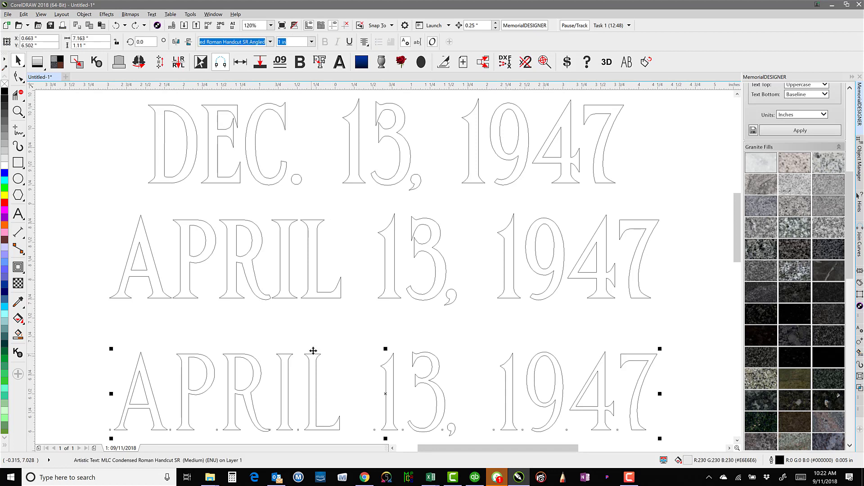
click(329, 326)
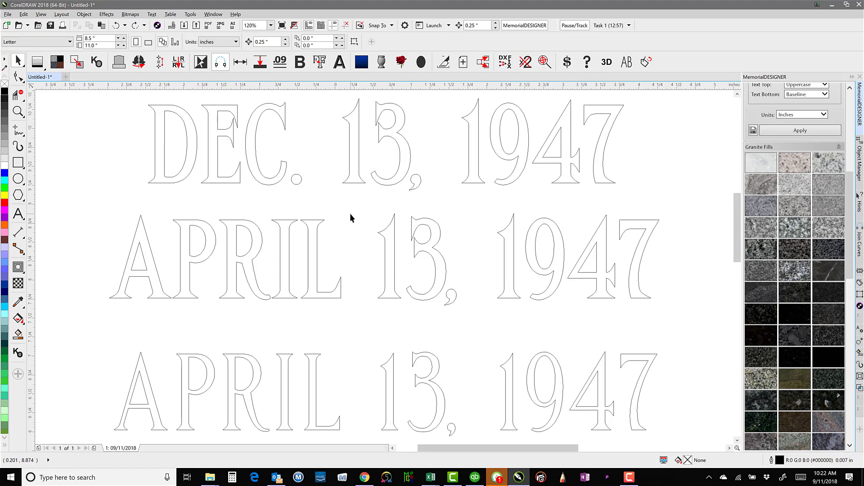
Import artwork number 3200, the bird on a branch, and place it clear of the date lines to their right, in normal view
click(39, 26)
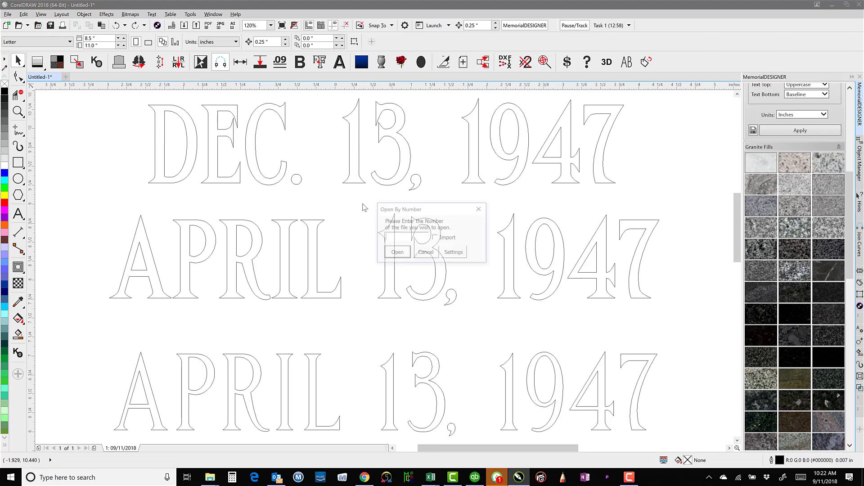
click(435, 238)
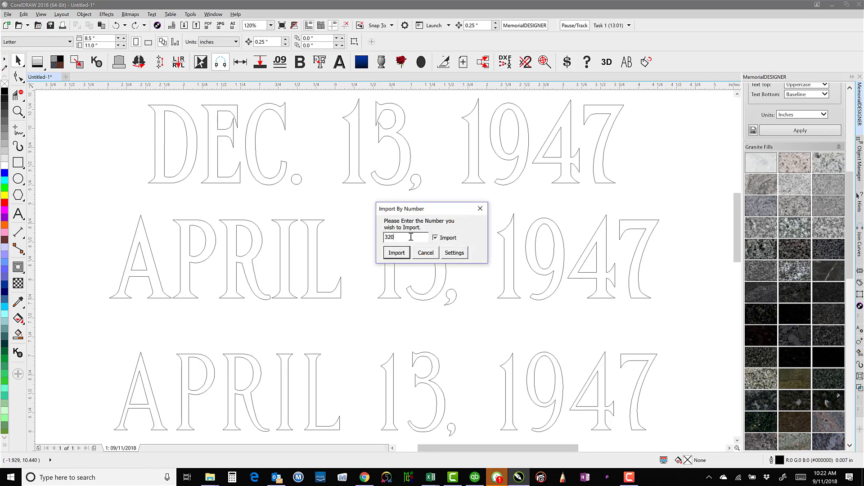
click(398, 256)
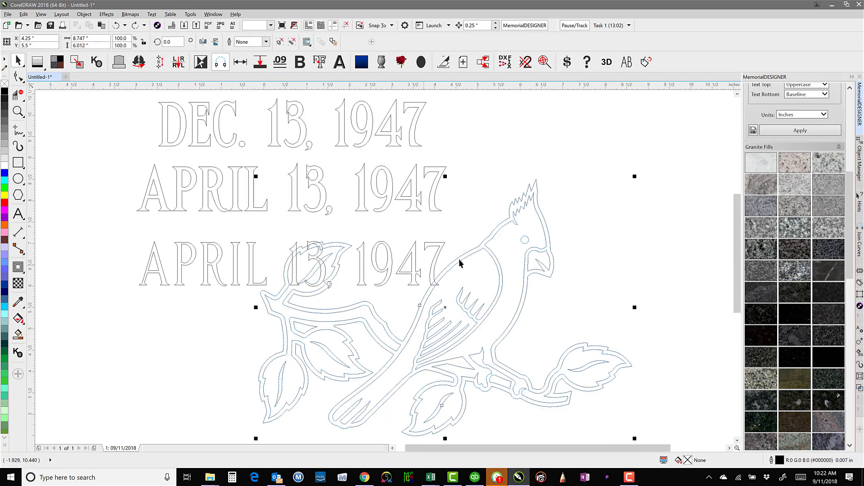
drag(477, 260, 651, 237)
scroll(650, 234, down, 1)
scroll(393, 269, up, 1)
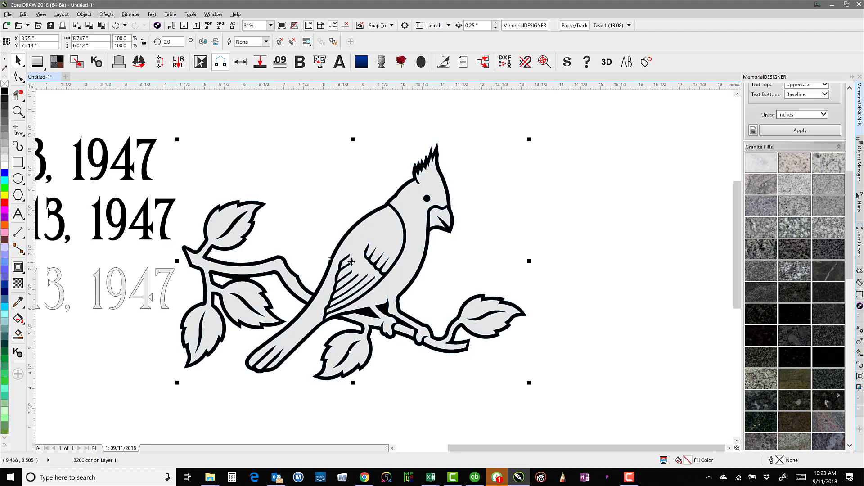
drag(351, 262, 447, 251)
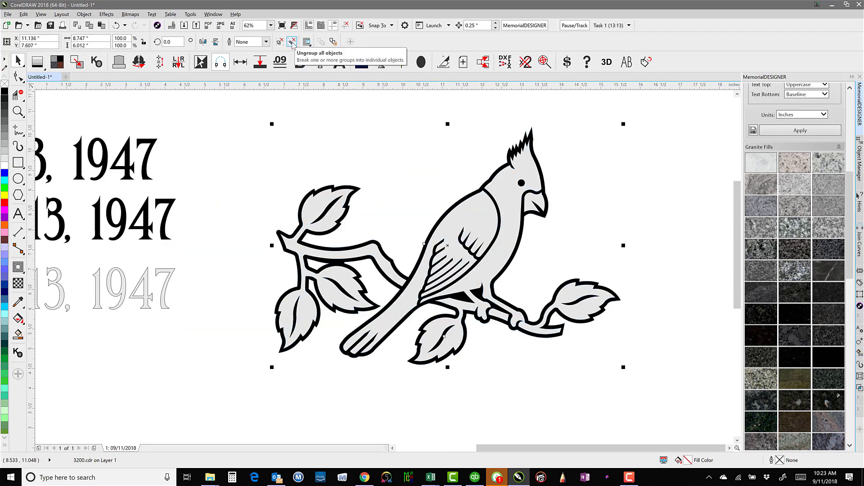
Ungroup the bird artwork completely, remove its light grey fill, and thicken the black line art with repeated Bold Object
click(292, 43)
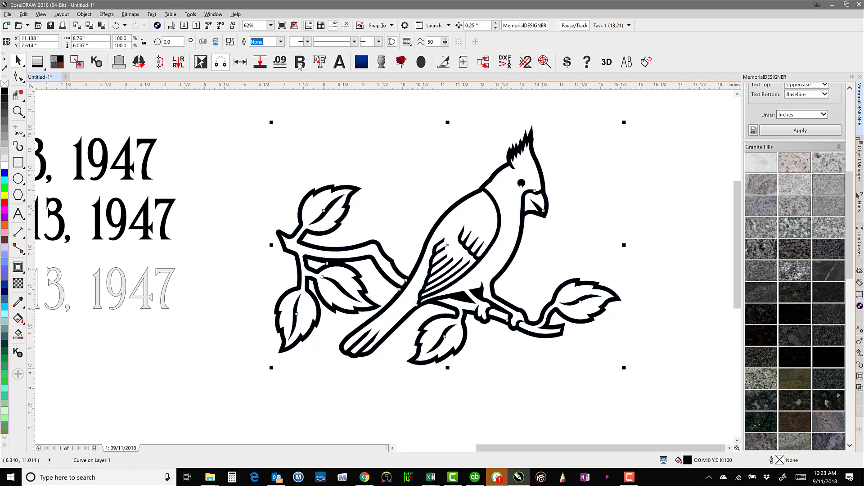
click(299, 66)
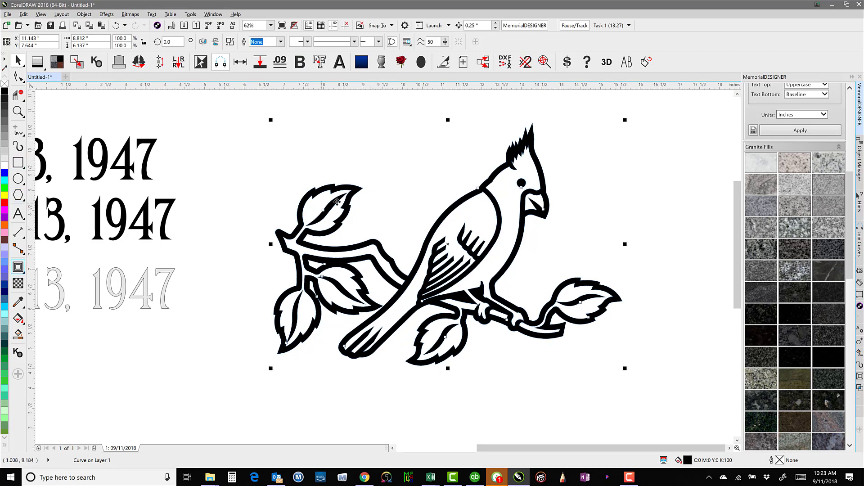
click(394, 279)
Examine the thickened bird line art close up and as a single curve, checking it briefly in wireframe view
scroll(394, 280, up, 2)
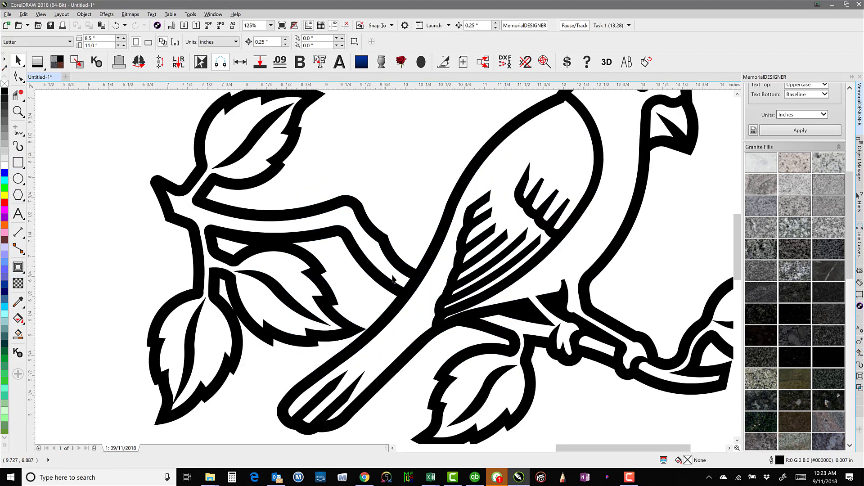
click(336, 205)
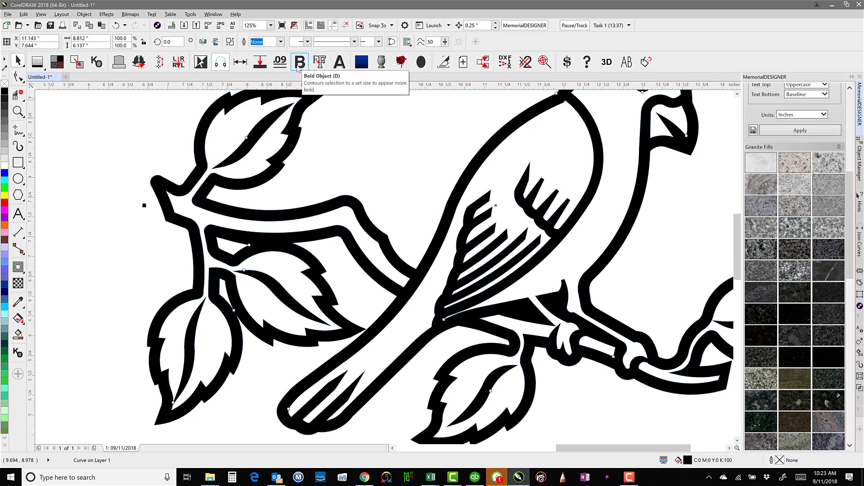
click(424, 246)
scroll(424, 246, down, 1)
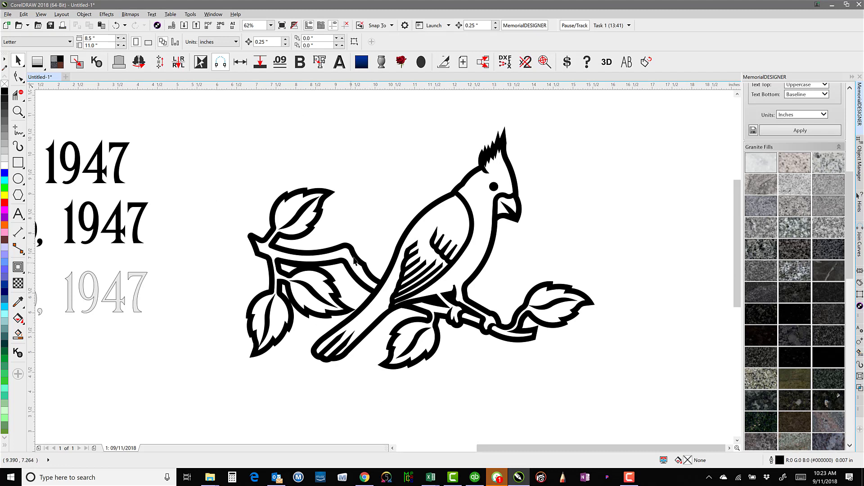
click(355, 260)
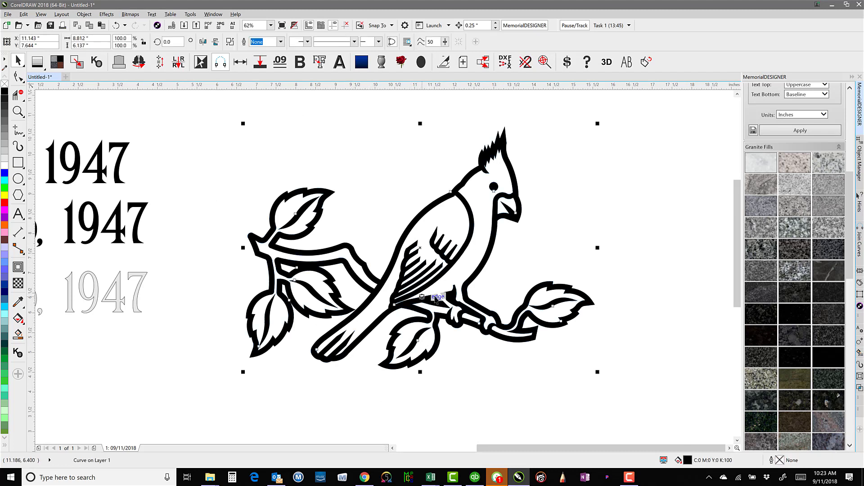
key(shift+F9)
key(shift+F9)
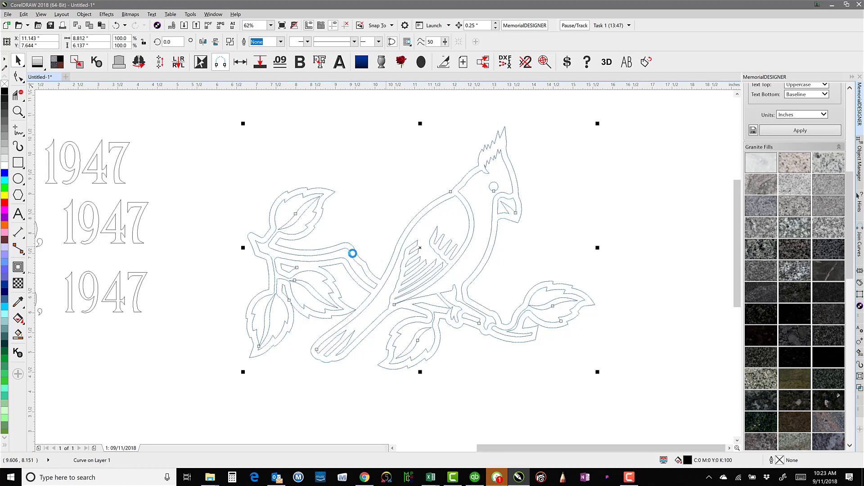
click(362, 200)
scroll(362, 218, down, 1)
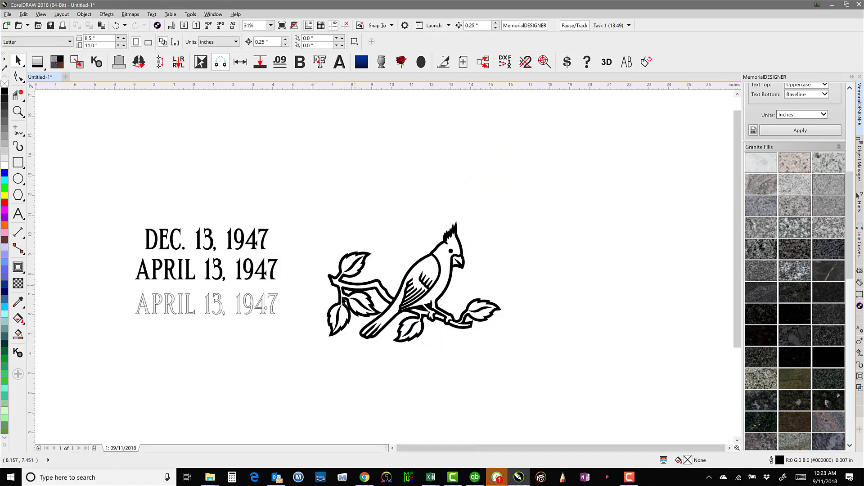
scroll(346, 270, up, 2)
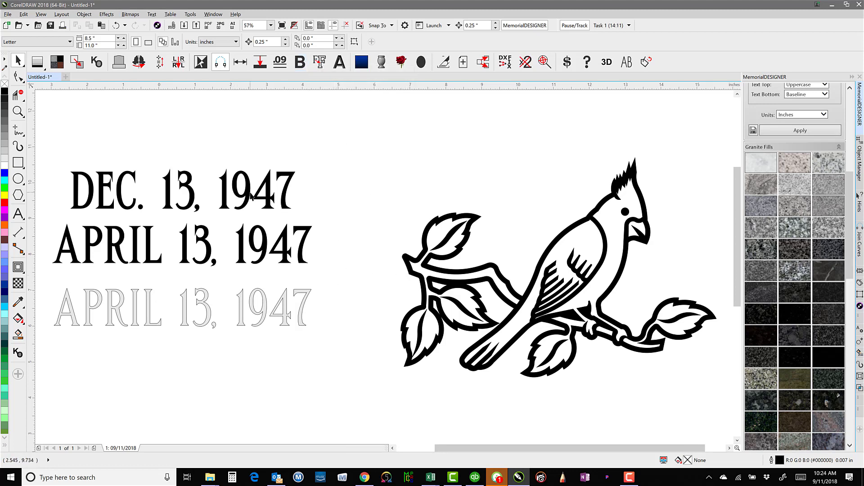
click(630, 477)
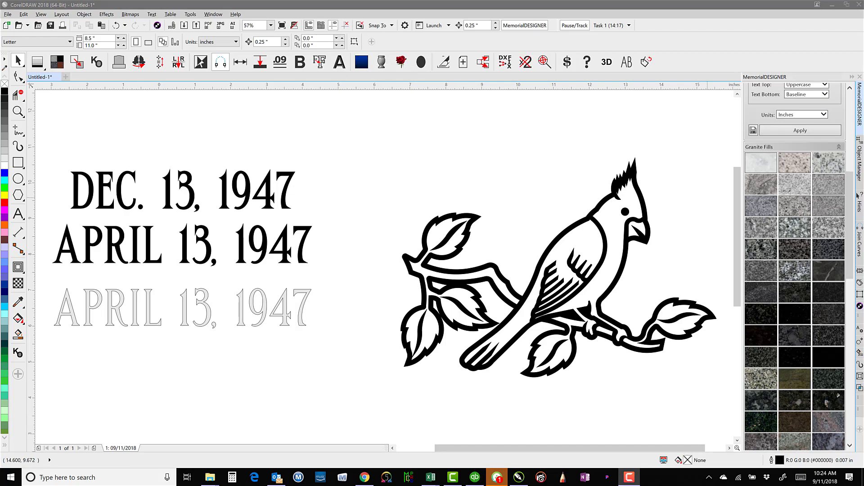